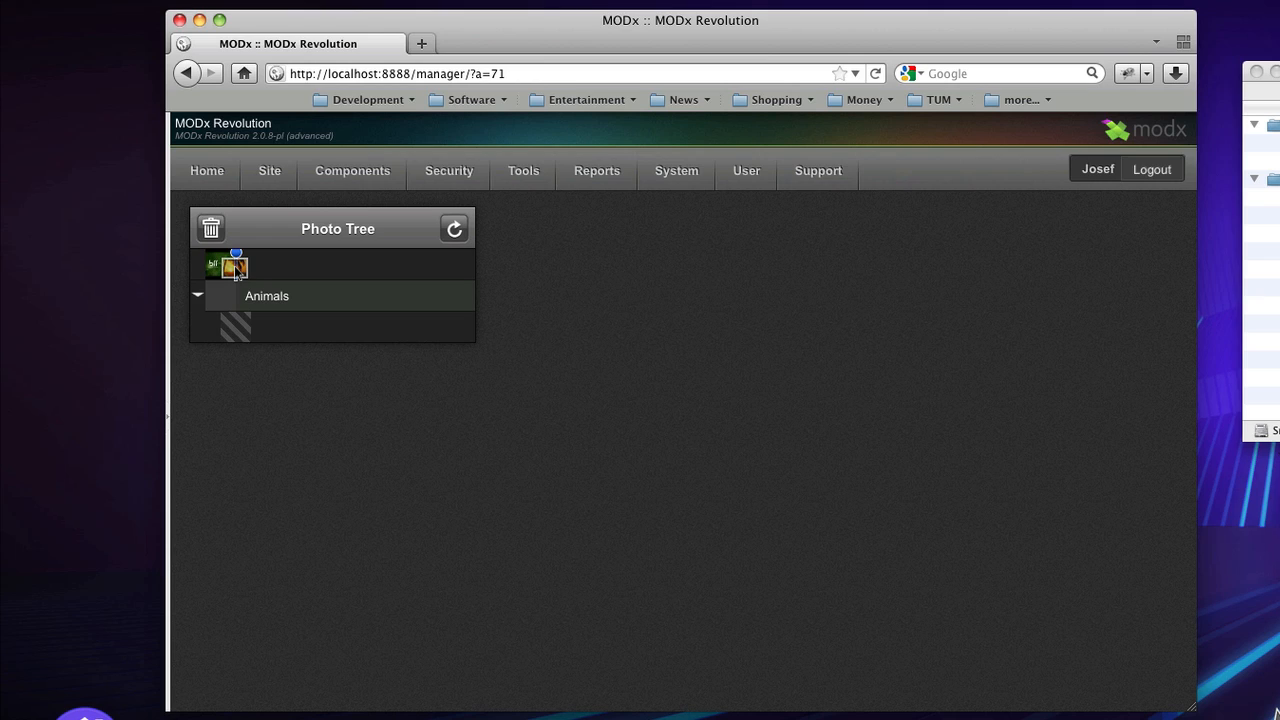
- Drag the Lady beetle and Eagle photos together into a regrouped Animals album and expand it
{"action": "left_click_drag", "start_coordinate": [237, 272], "coordinate": [238, 273]}
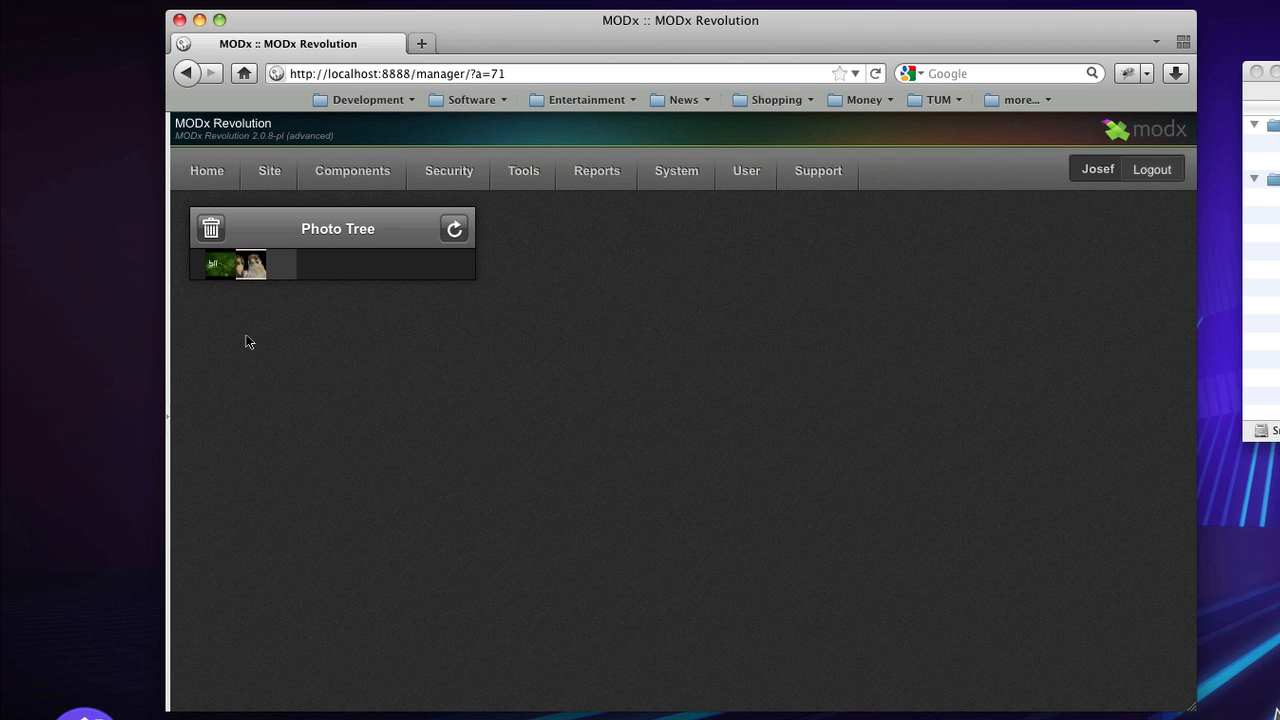
{"action": "left_click", "coordinate": [226, 276]}
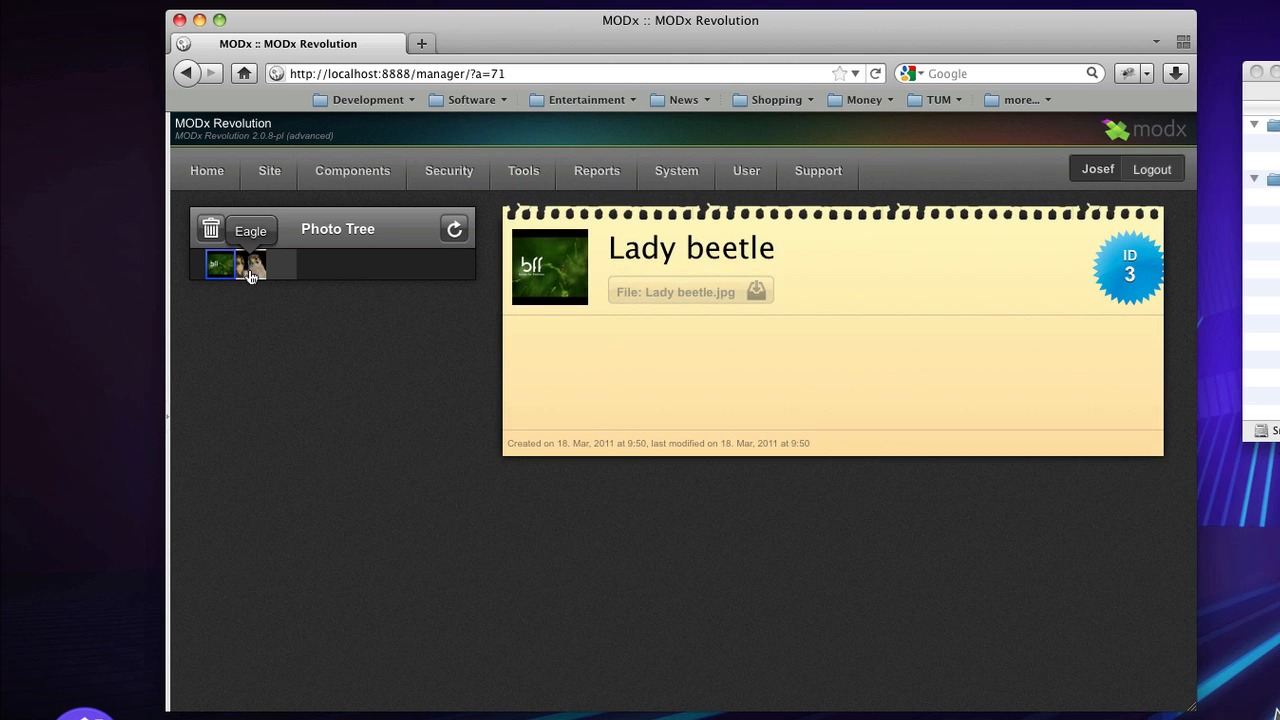
{"action": "left_click", "coordinate": [251, 272]}
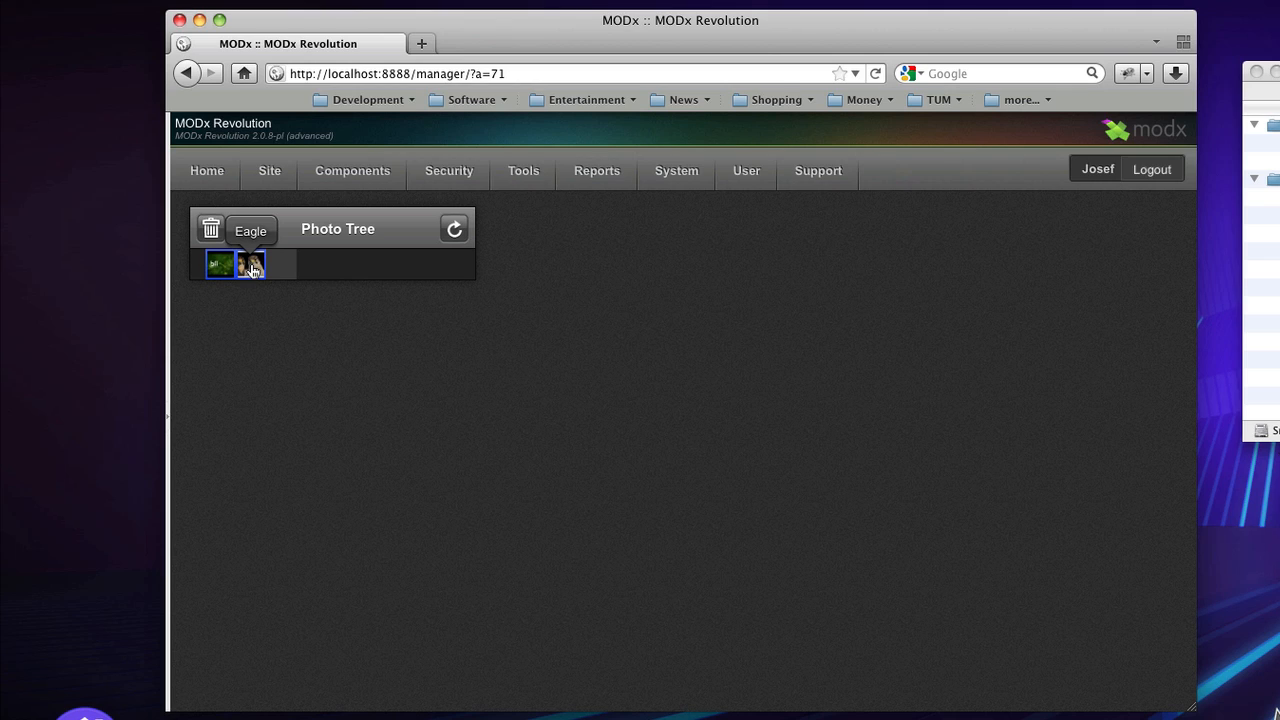
{"action": "left_click_drag", "start_coordinate": [251, 272], "coordinate": [282, 266]}
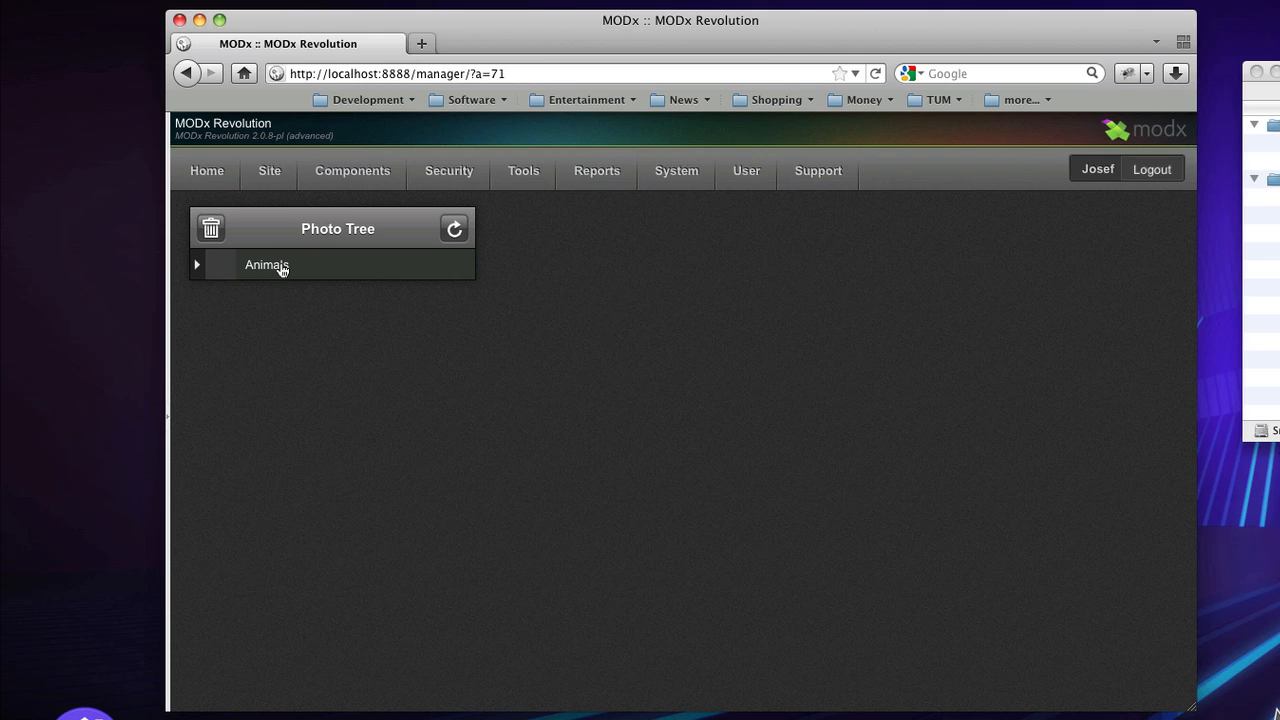
{"action": "left_click", "coordinate": [197, 268]}
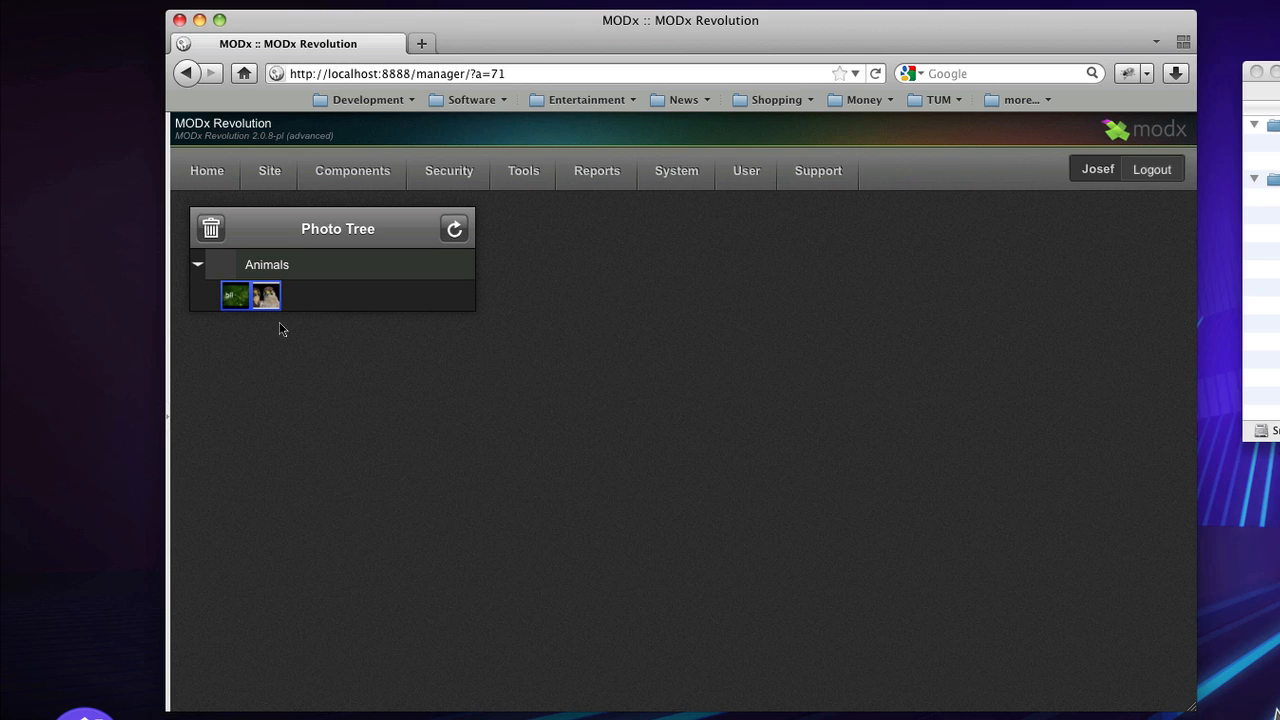
- Use the context menu's 'Create new photo after' to add an empty entry below the Lady beetle and Eagle photos
{"action": "right_click", "coordinate": [226, 306]}
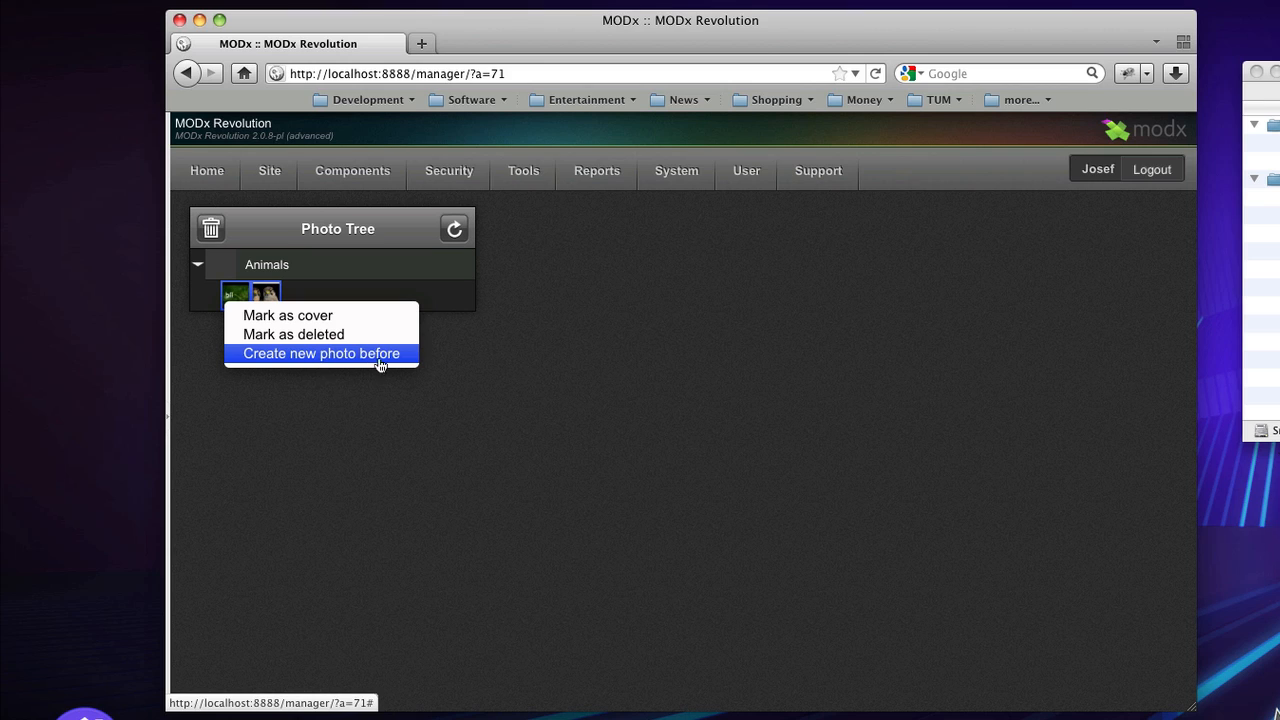
{"action": "left_click", "coordinate": [341, 402]}
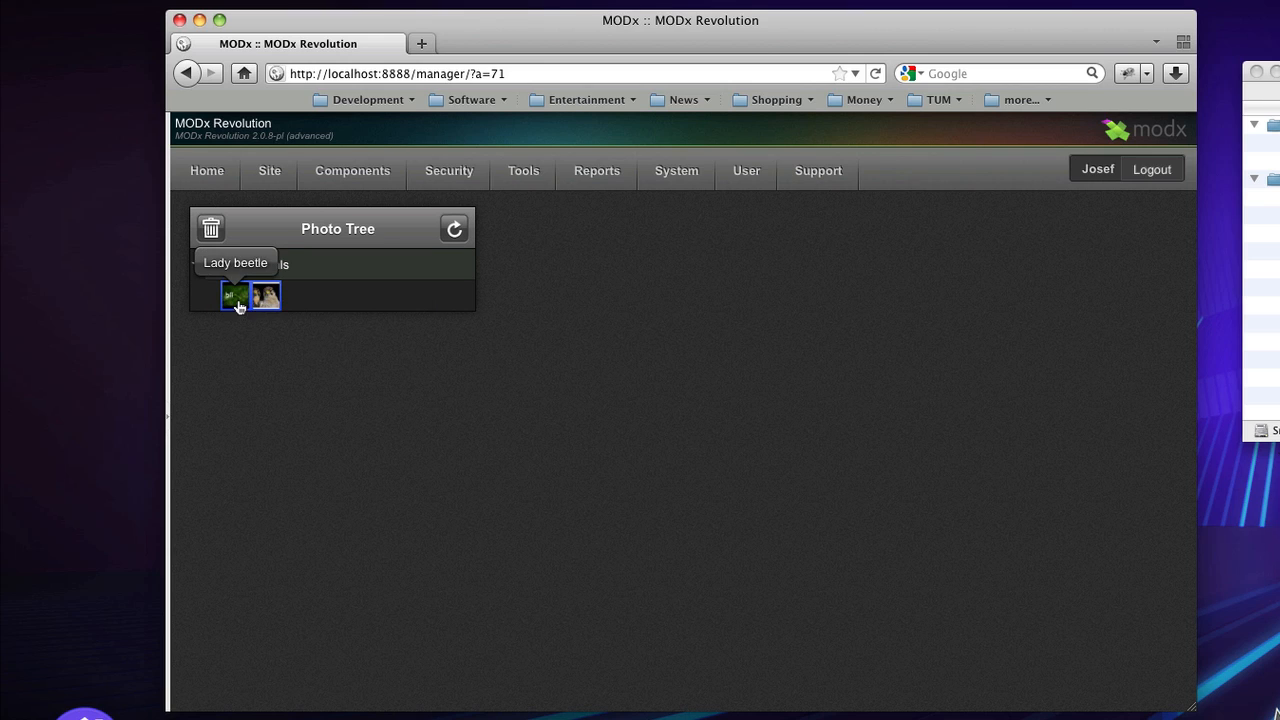
{"action": "right_click", "coordinate": [238, 307]}
{"action": "left_click", "coordinate": [330, 378]}
{"action": "right_click", "coordinate": [247, 304]}
{"action": "left_click", "coordinate": [333, 413]}
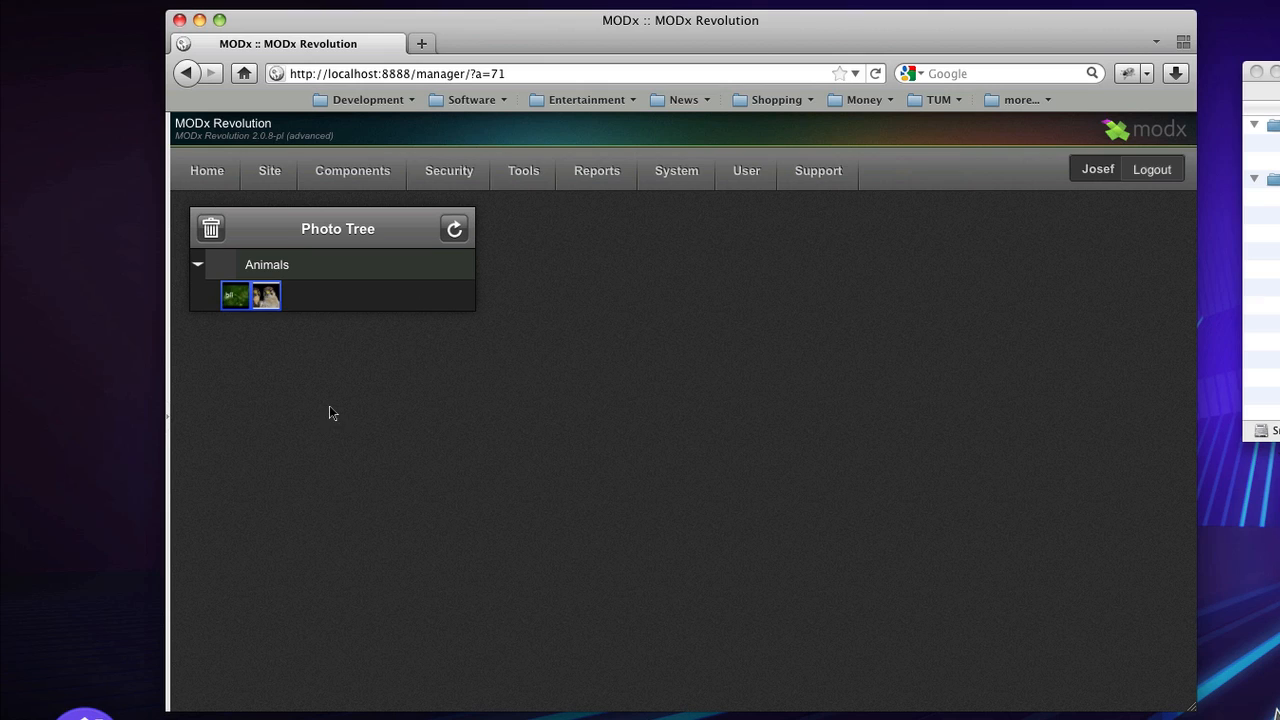
{"action": "right_click", "coordinate": [304, 284]}
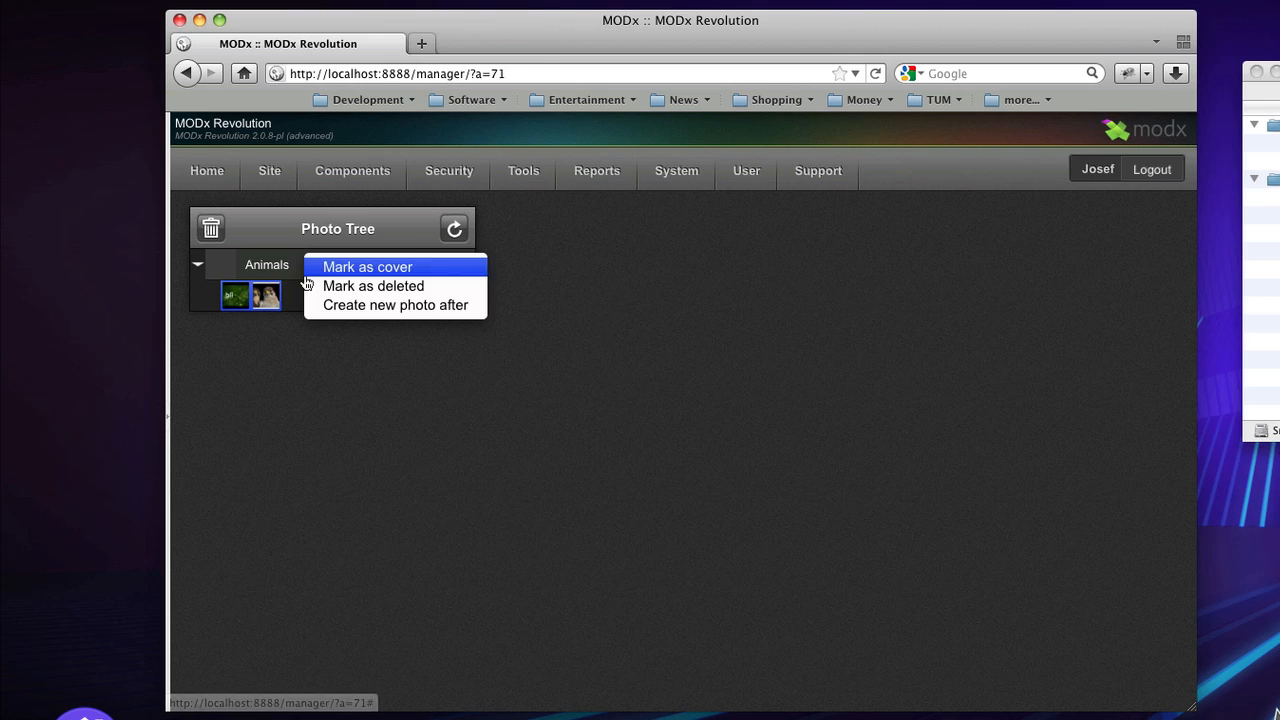
{"action": "left_click", "coordinate": [352, 306]}
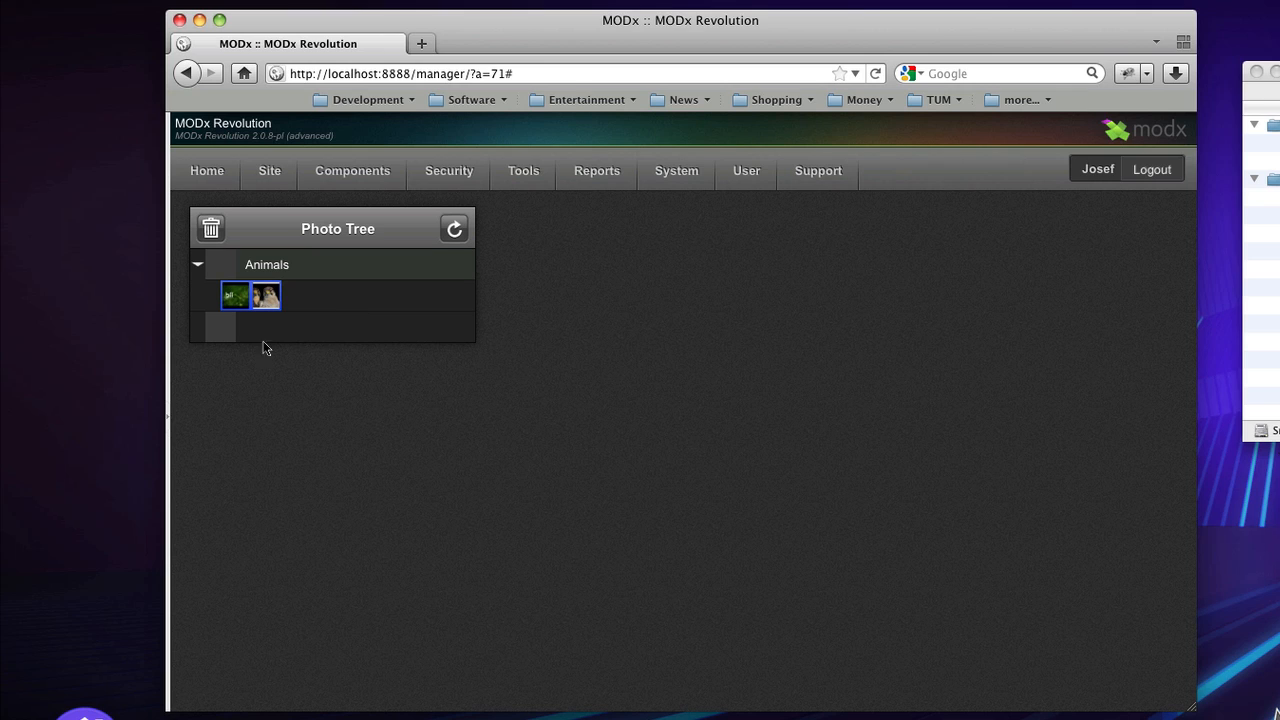
- Retitle the new empty photo entry to 'Nature' and save it
{"action": "left_click", "coordinate": [223, 334]}
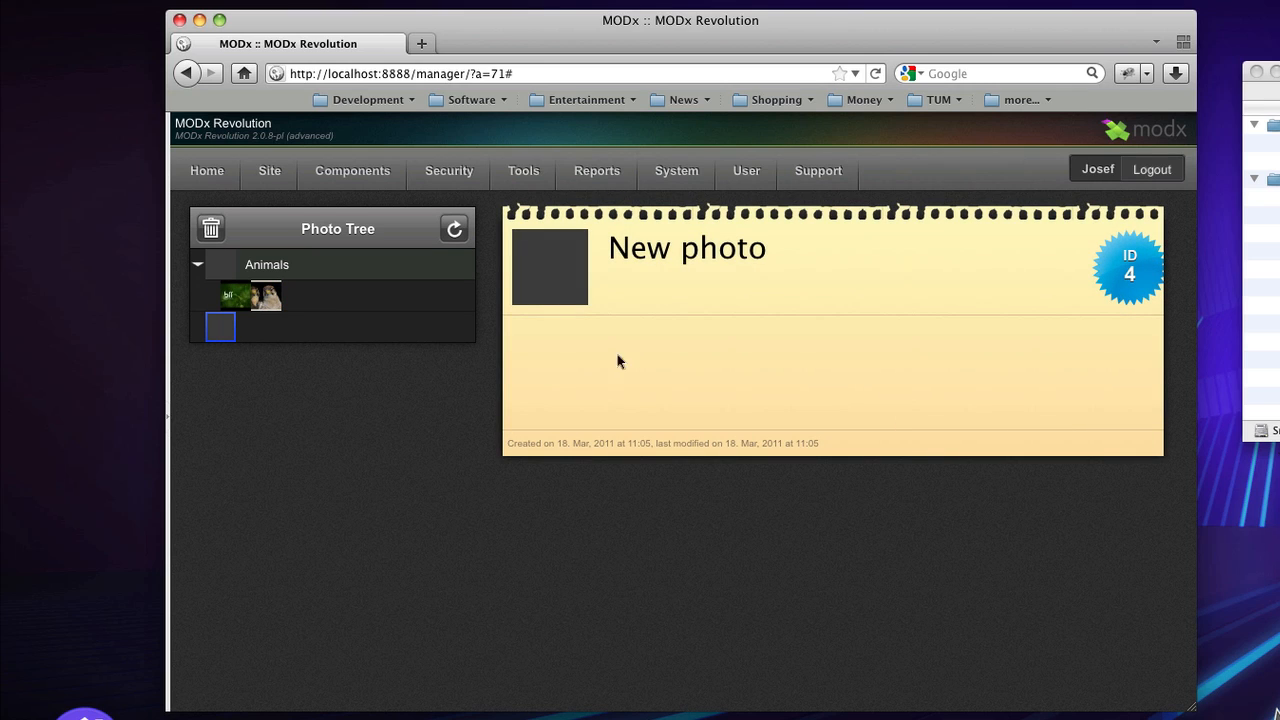
{"action": "left_click_drag", "start_coordinate": [775, 250], "coordinate": [597, 250]}
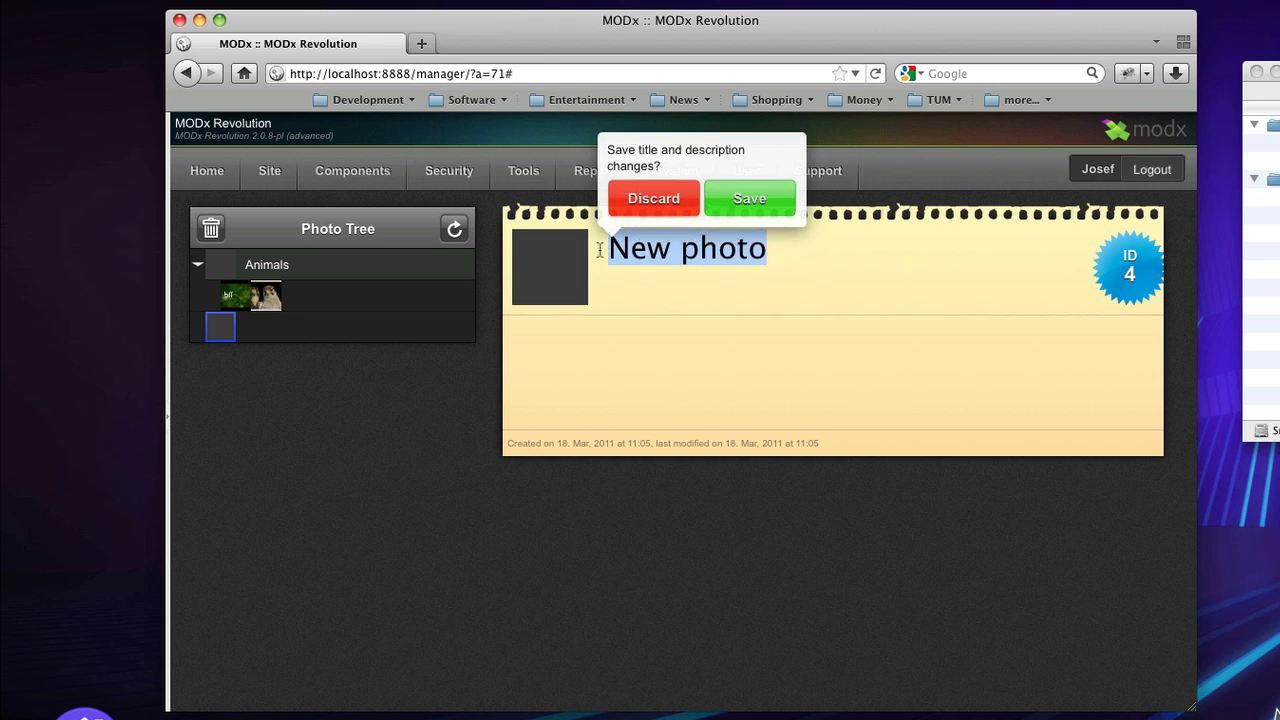
{"action": "type", "text": "Nature"}
{"action": "left_click", "coordinate": [740, 196]}
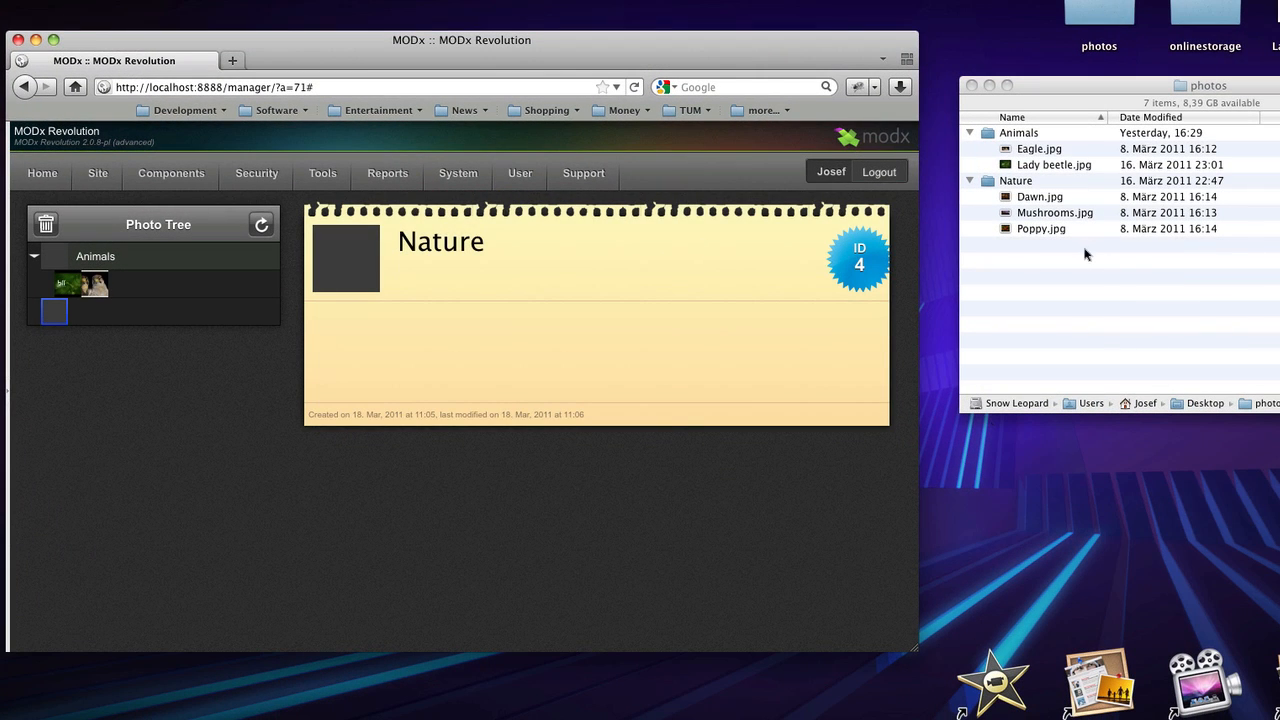
- Upload Dawn.jpg, Mushrooms and Poppy from the desktop folder into the Nature album
{"action": "left_click", "coordinate": [1022, 200]}
{"action": "left_click", "coordinate": [1032, 231], "text": "shift"}
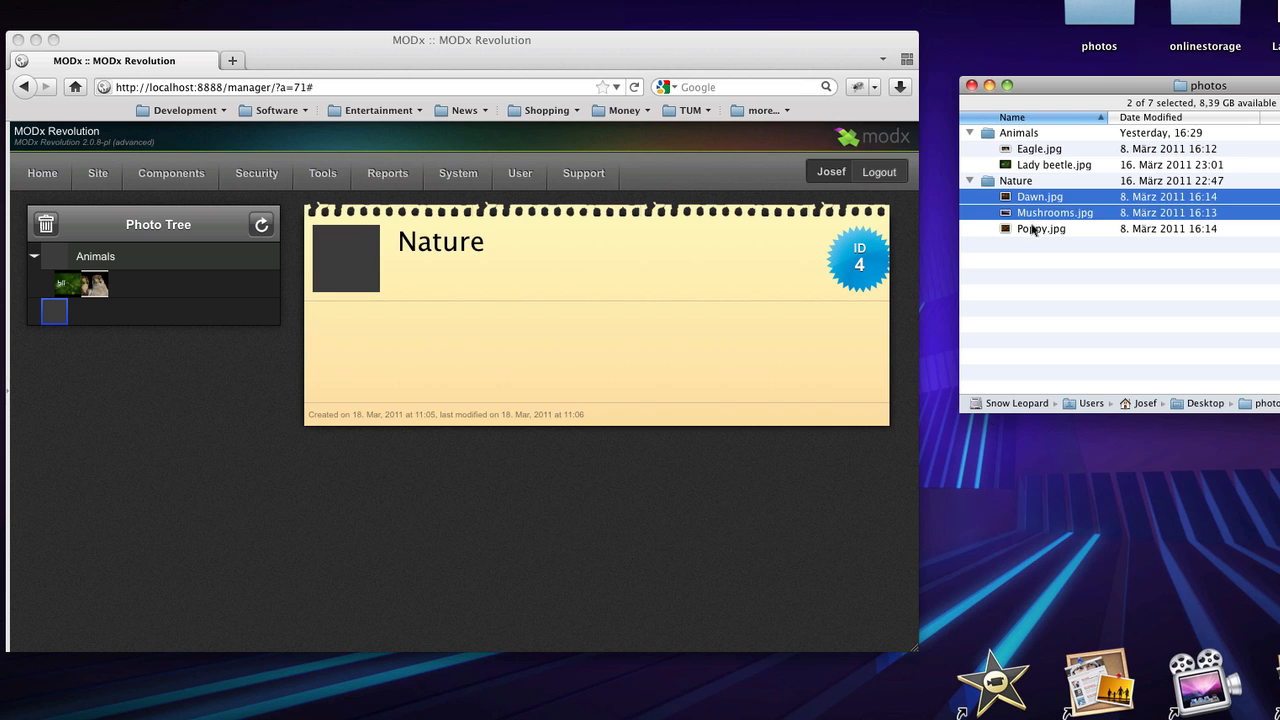
{"action": "left_click_drag", "start_coordinate": [1028, 230], "coordinate": [40, 320]}
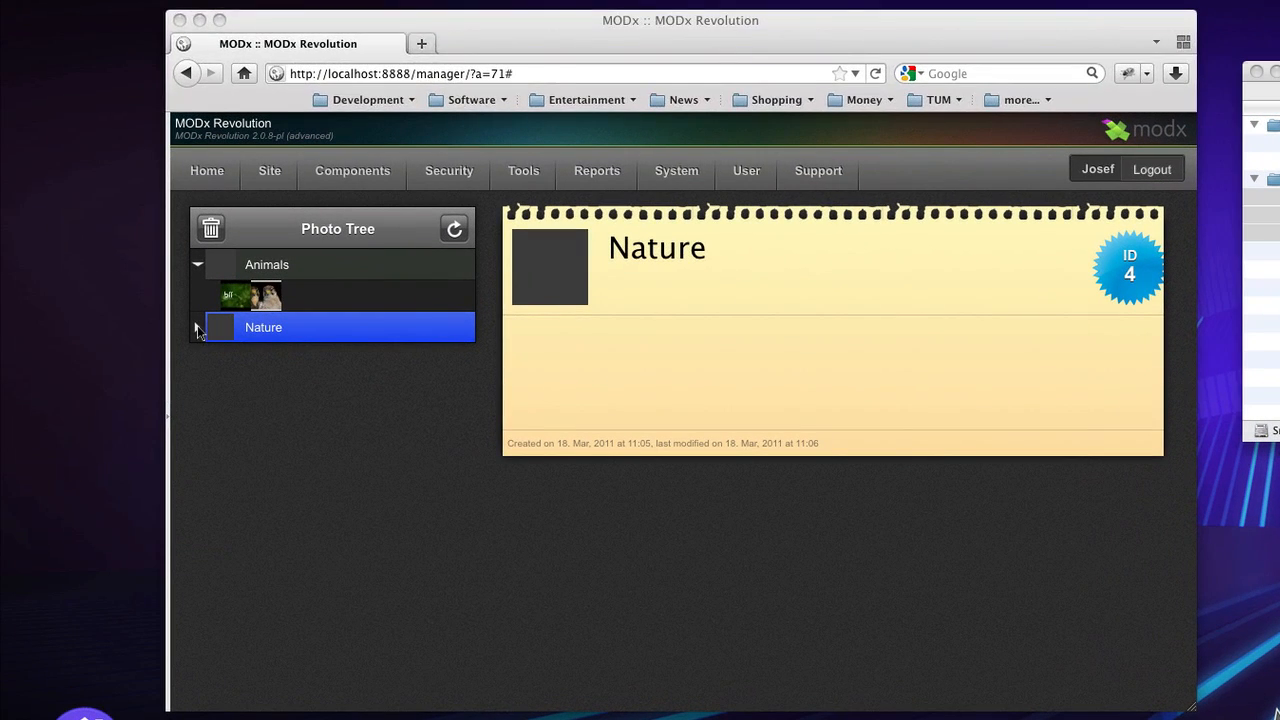
{"action": "left_click", "coordinate": [198, 331]}
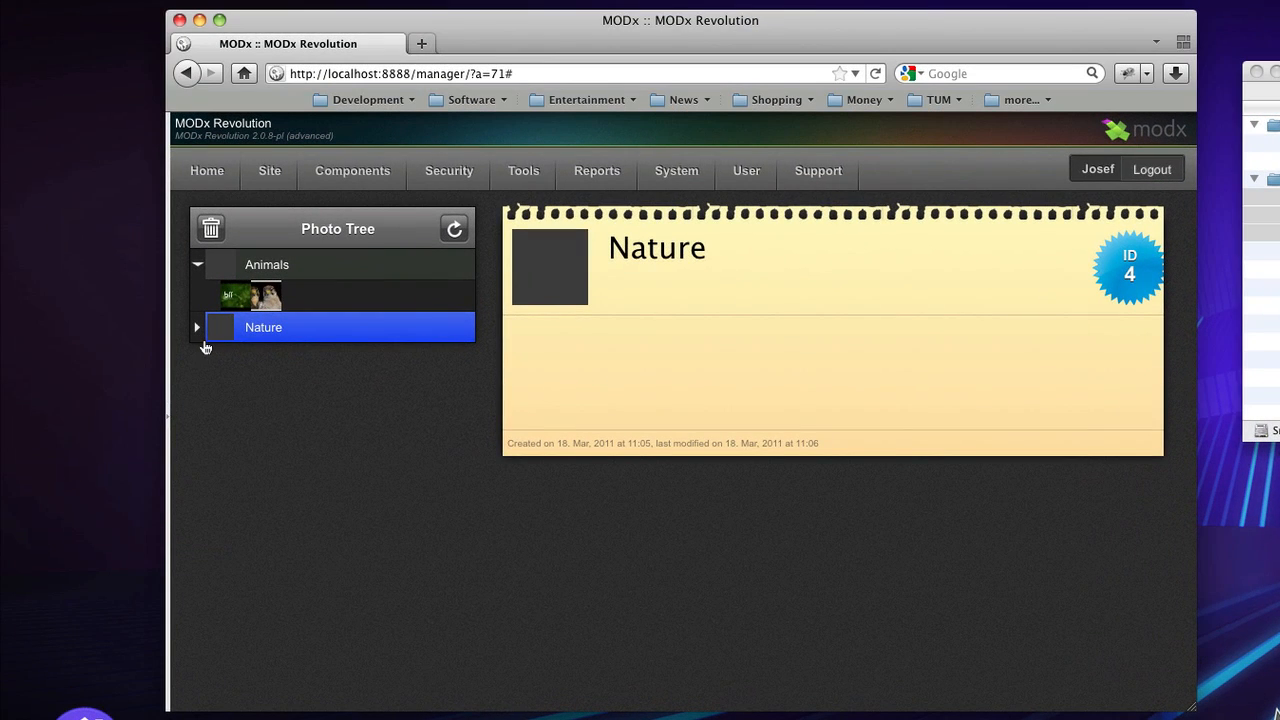
- Give the Lady beetle photo the description 'This is Marienkäfer.' and save it
{"action": "left_click", "coordinate": [236, 300]}
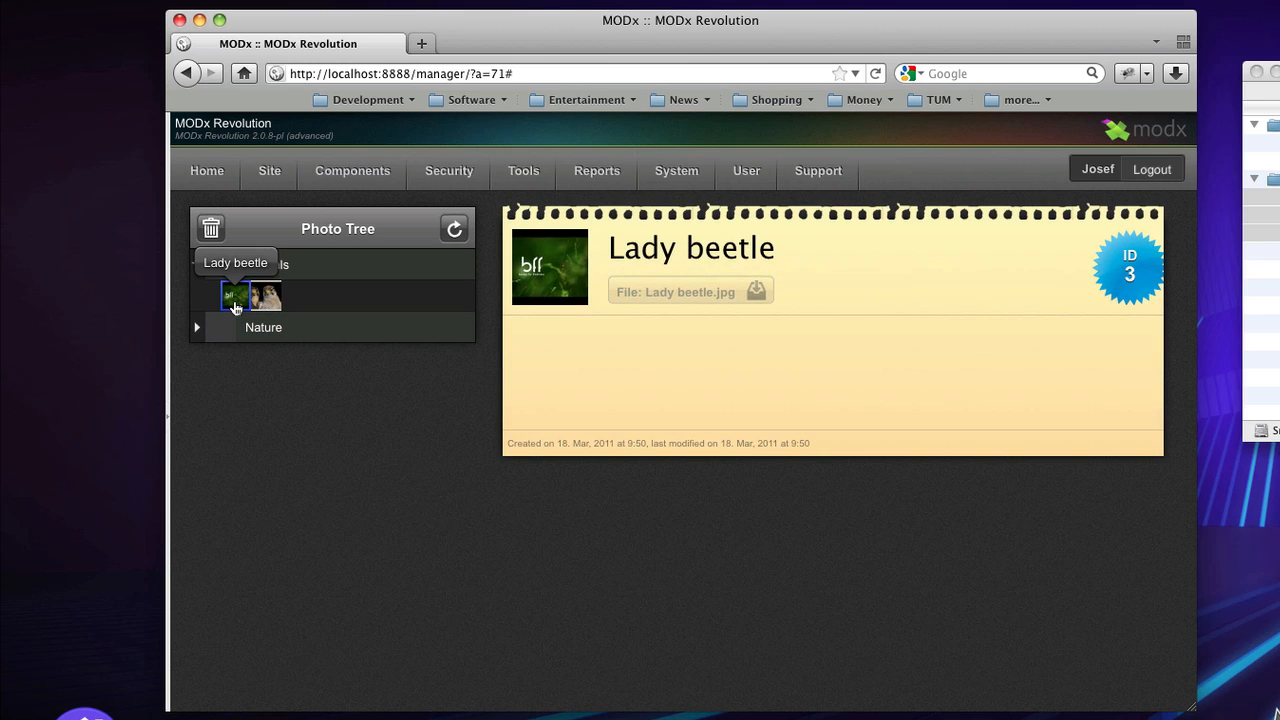
{"action": "left_click", "coordinate": [580, 361]}
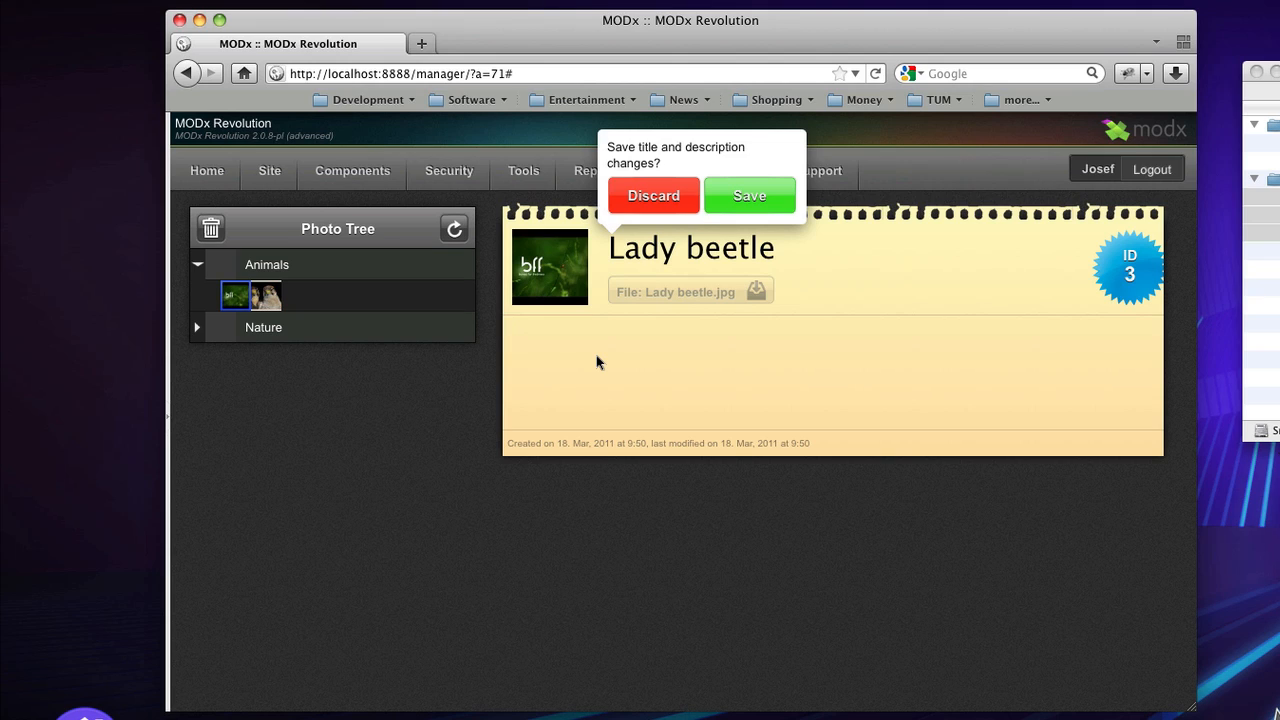
{"action": "type", "text": "This is Marienkäfer."}
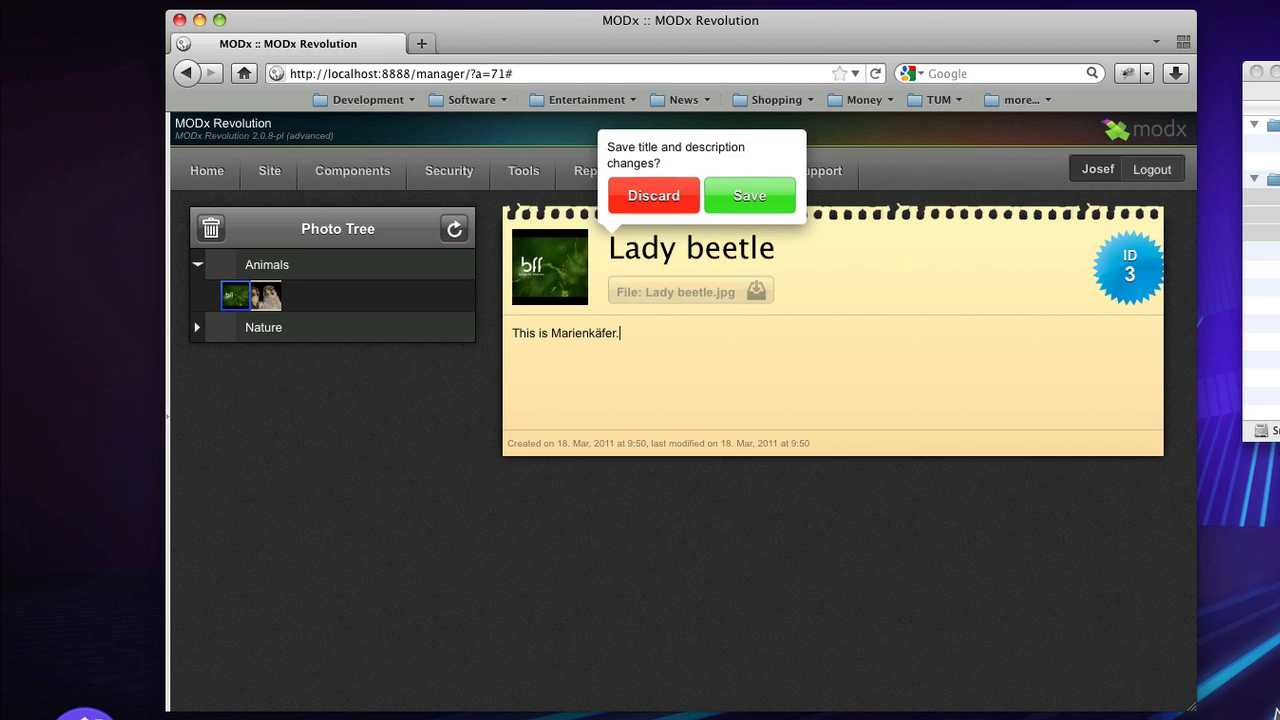
{"action": "left_click", "coordinate": [752, 200]}
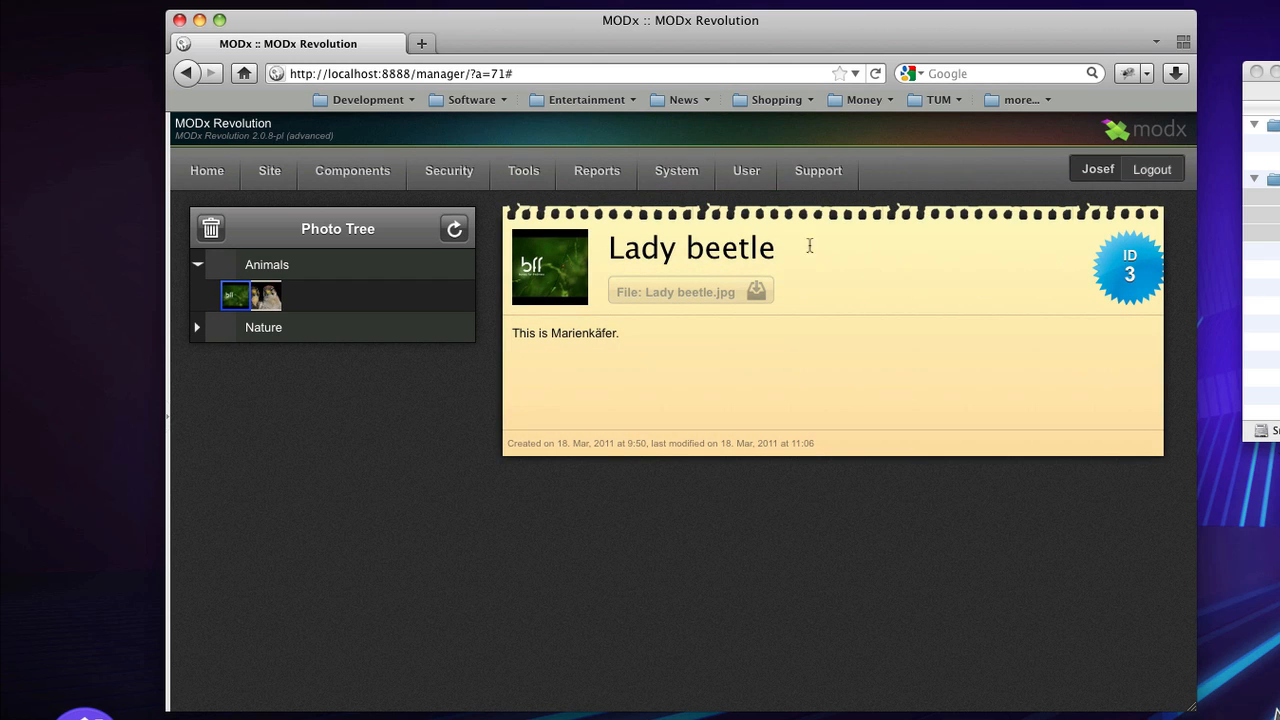
{"action": "left_click", "coordinate": [543, 270]}
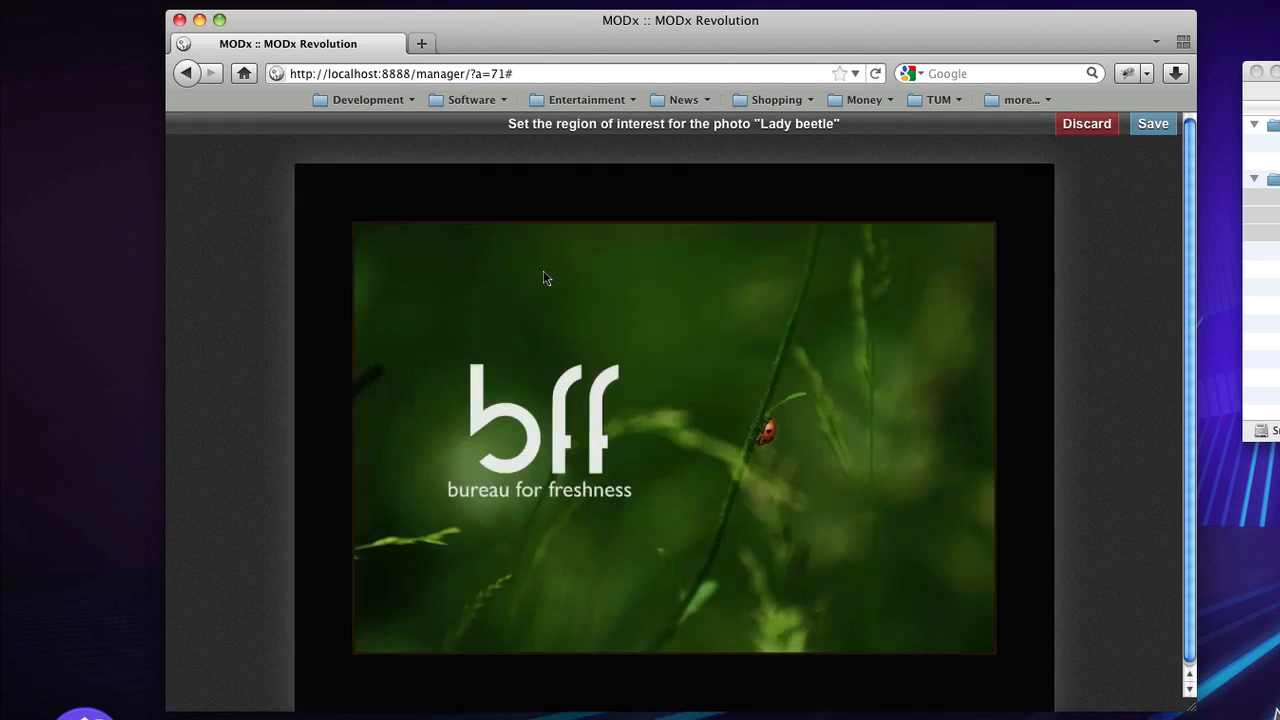
{"action": "scroll", "coordinate": [1117, 291], "scroll_direction": "down", "scroll_amount": 1}
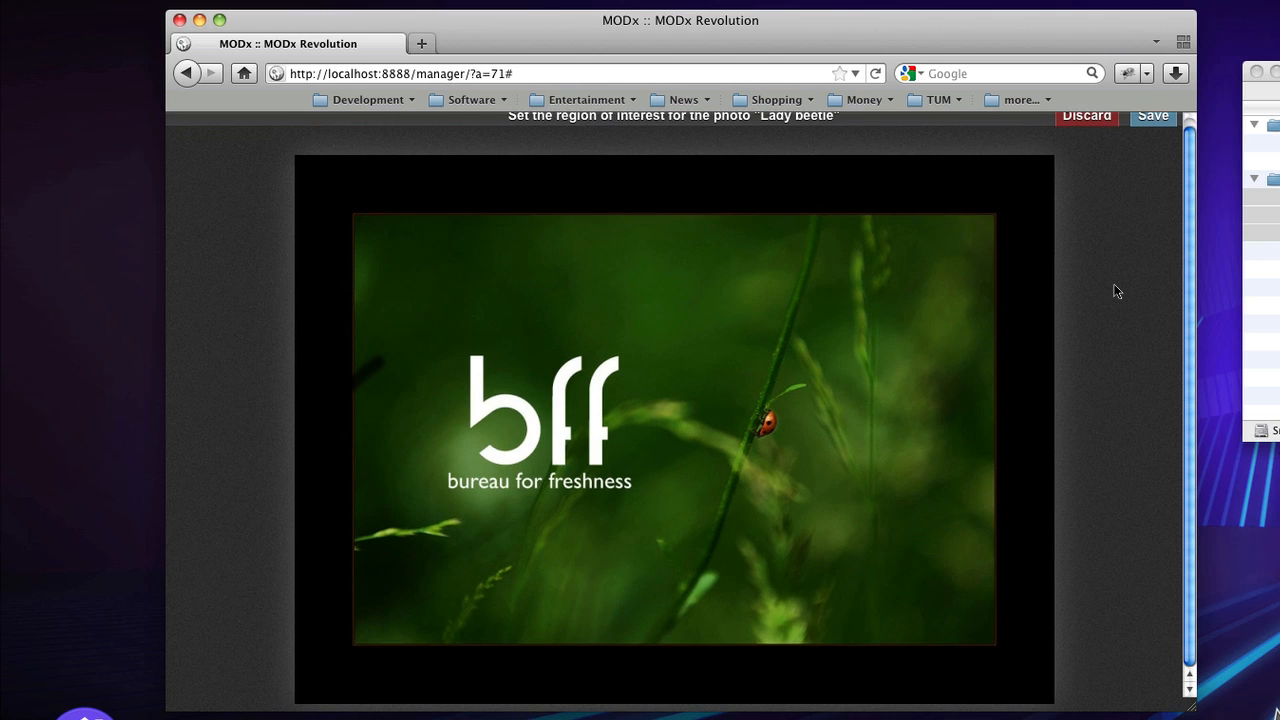
{"action": "scroll", "coordinate": [1117, 291], "scroll_direction": "up", "scroll_amount": 1}
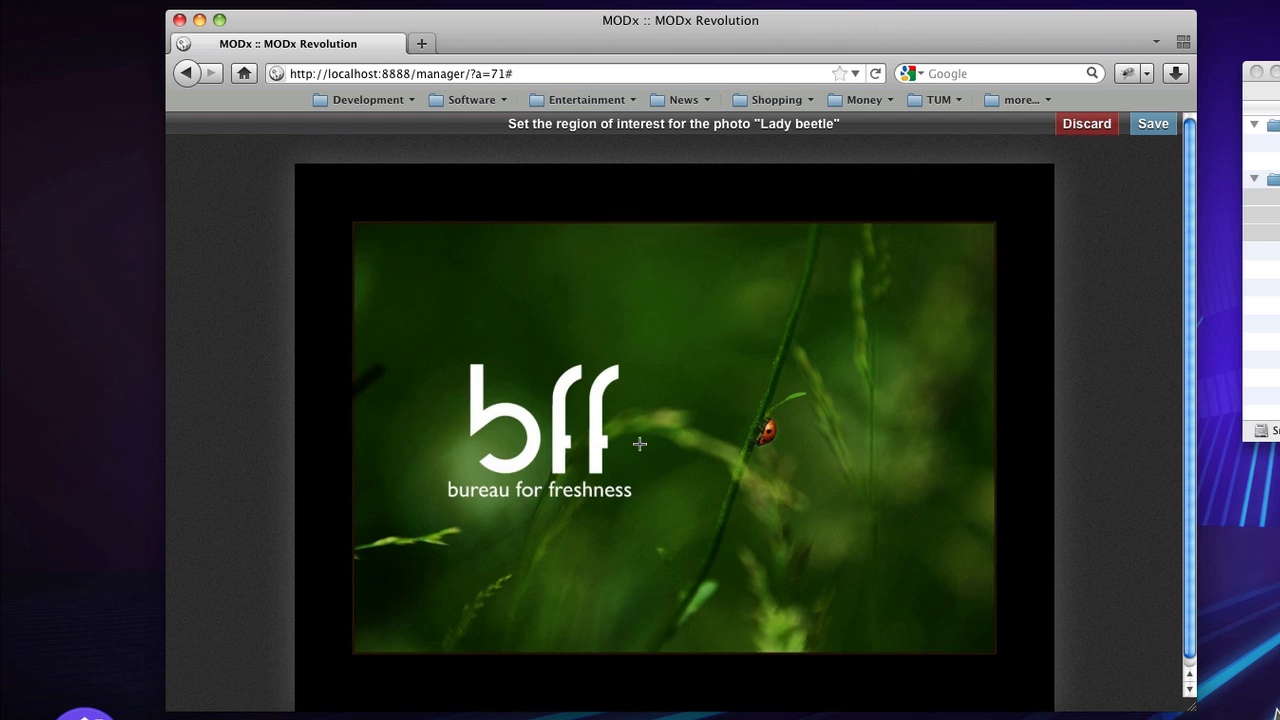
- Drop Lady beetle.jpg from Finder onto the Lady beetle photo entry as its image file
{"action": "left_click", "coordinate": [1085, 127]}
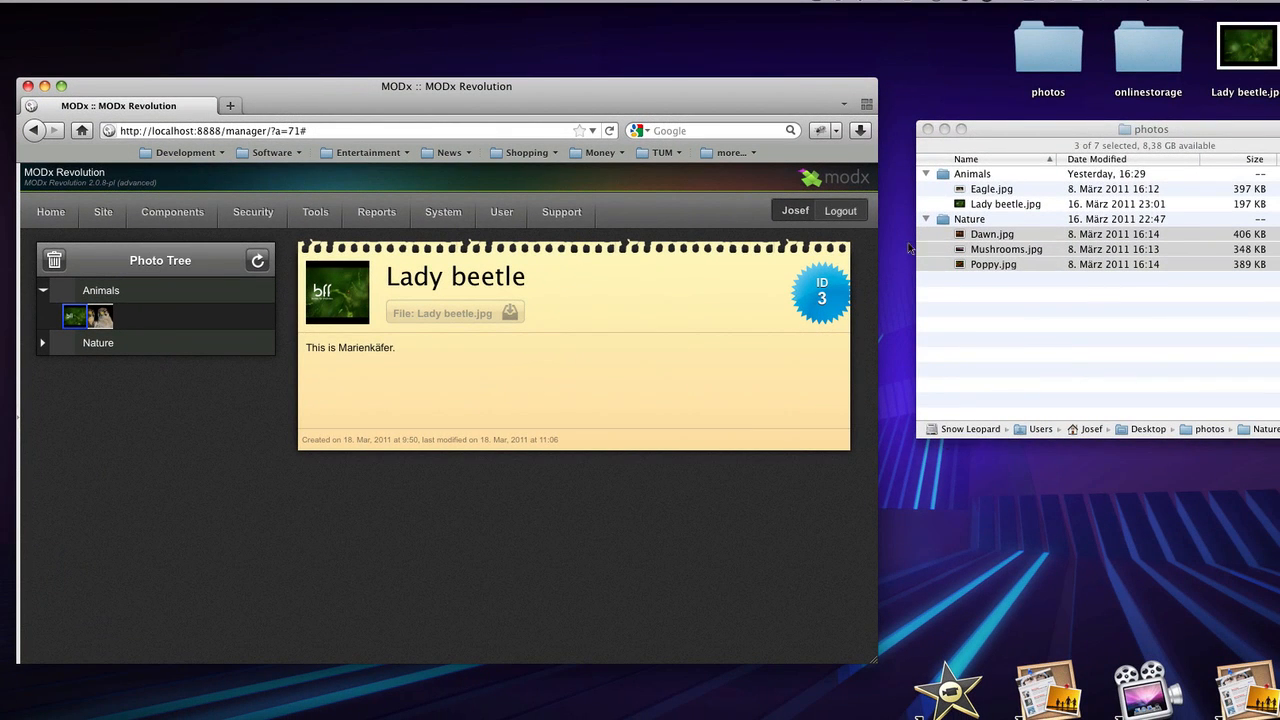
{"action": "left_click_drag", "start_coordinate": [1230, 47], "coordinate": [313, 305]}
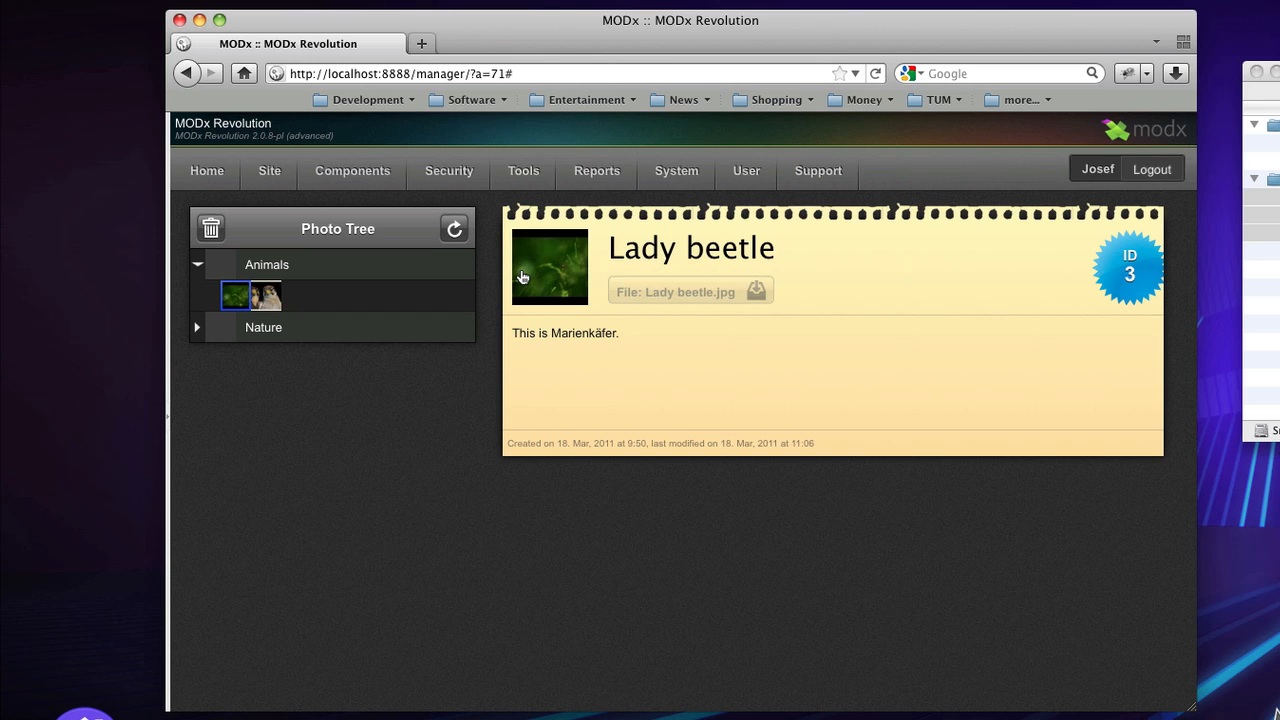
{"action": "left_click", "coordinate": [520, 277]}
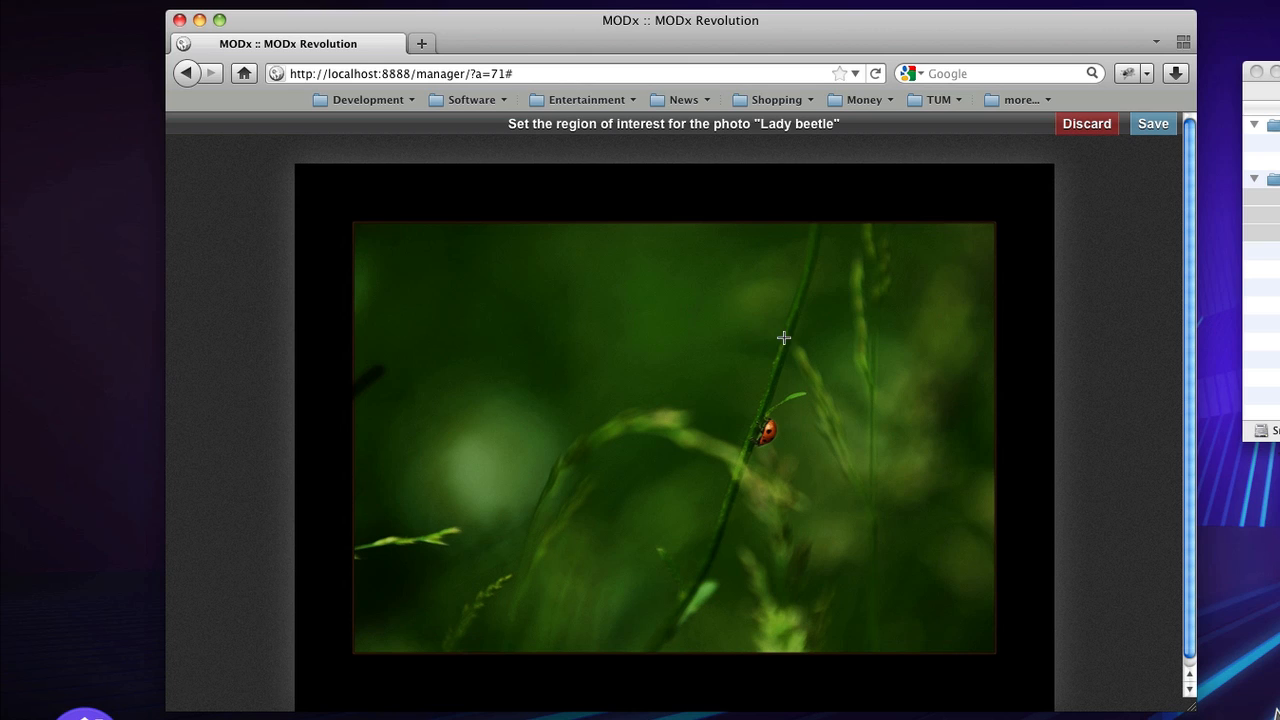
- Draw a small region of interest around the ladybug and save it
{"action": "left_click_drag", "start_coordinate": [743, 405], "coordinate": [795, 461]}
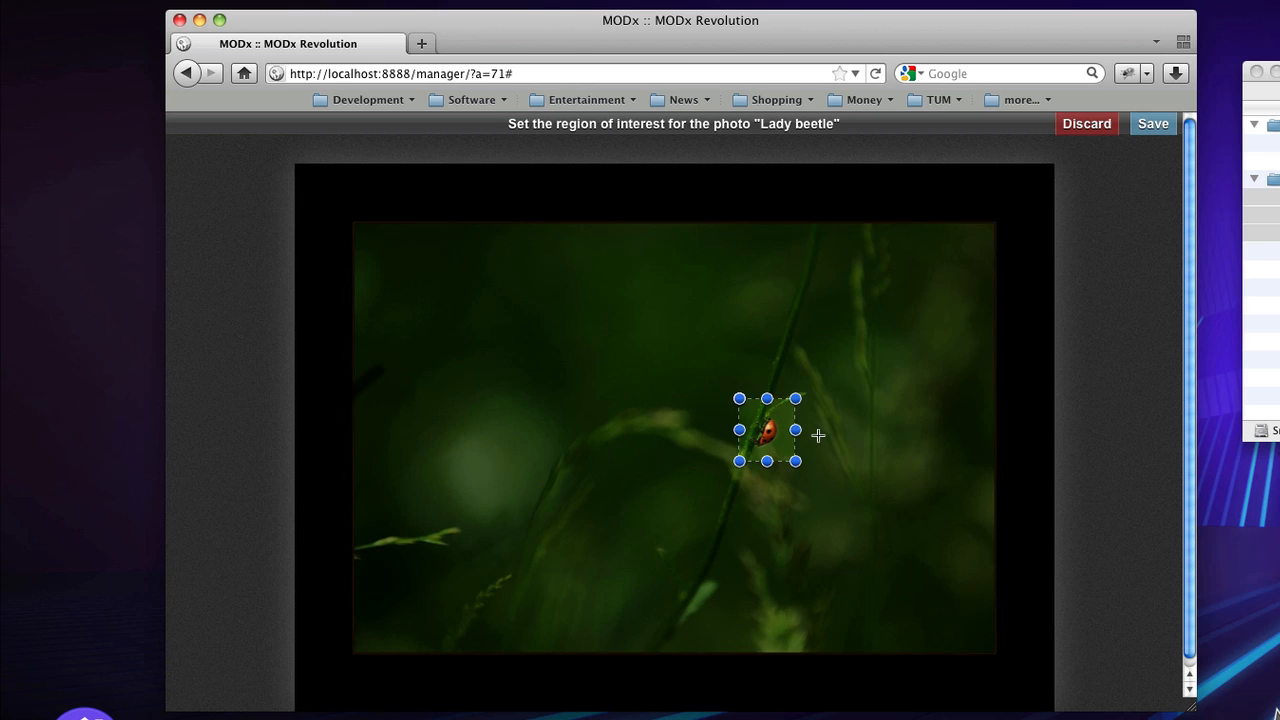
{"action": "left_click", "coordinate": [1153, 126]}
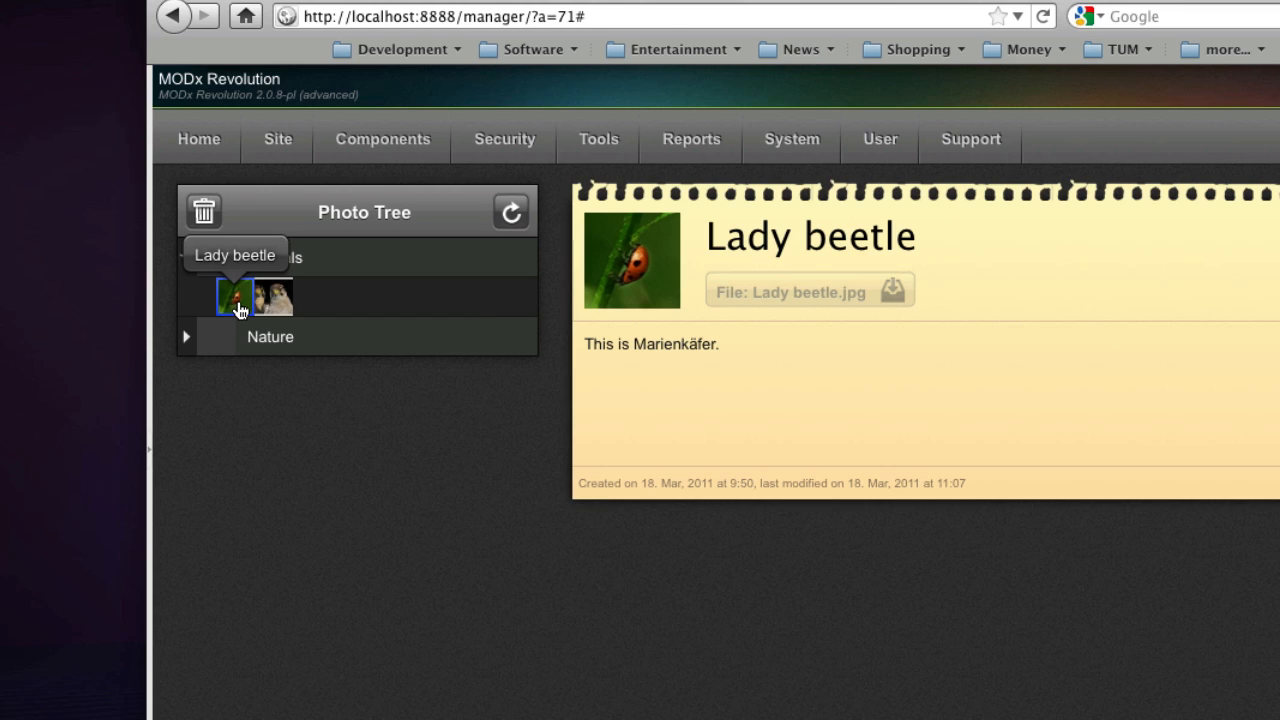
{"action": "right_click", "coordinate": [240, 309]}
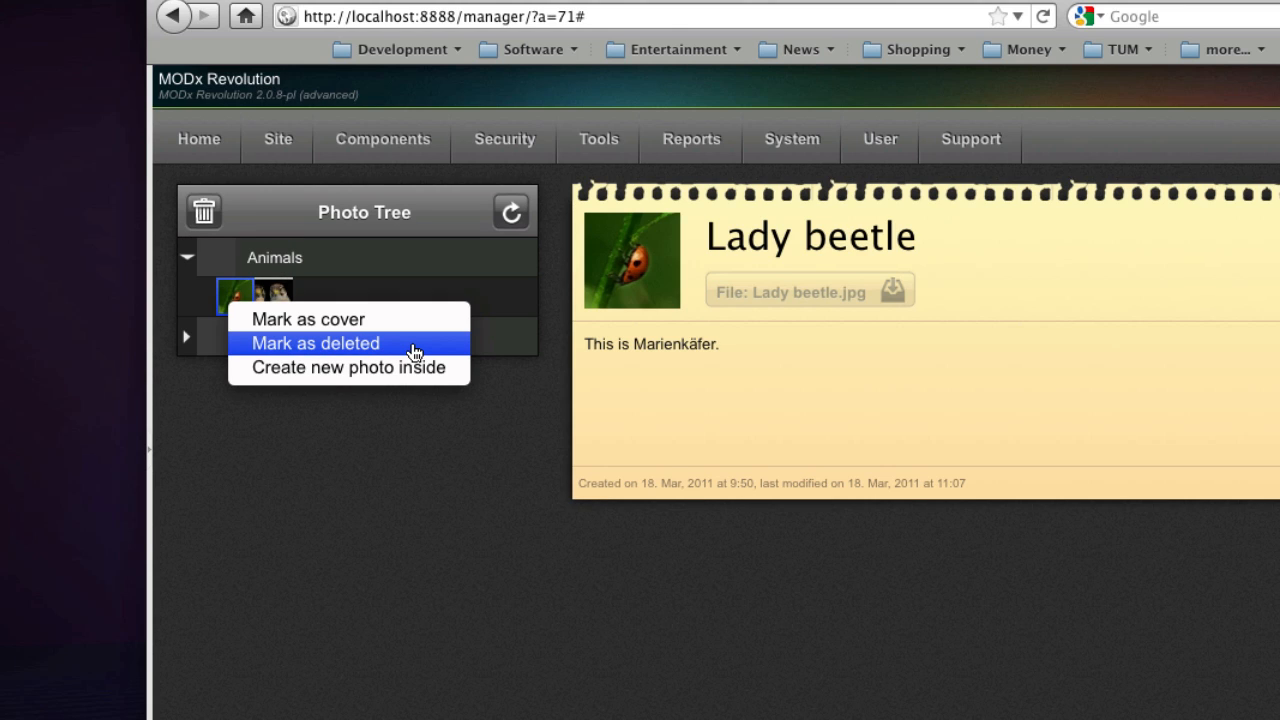
{"action": "left_click", "coordinate": [371, 352]}
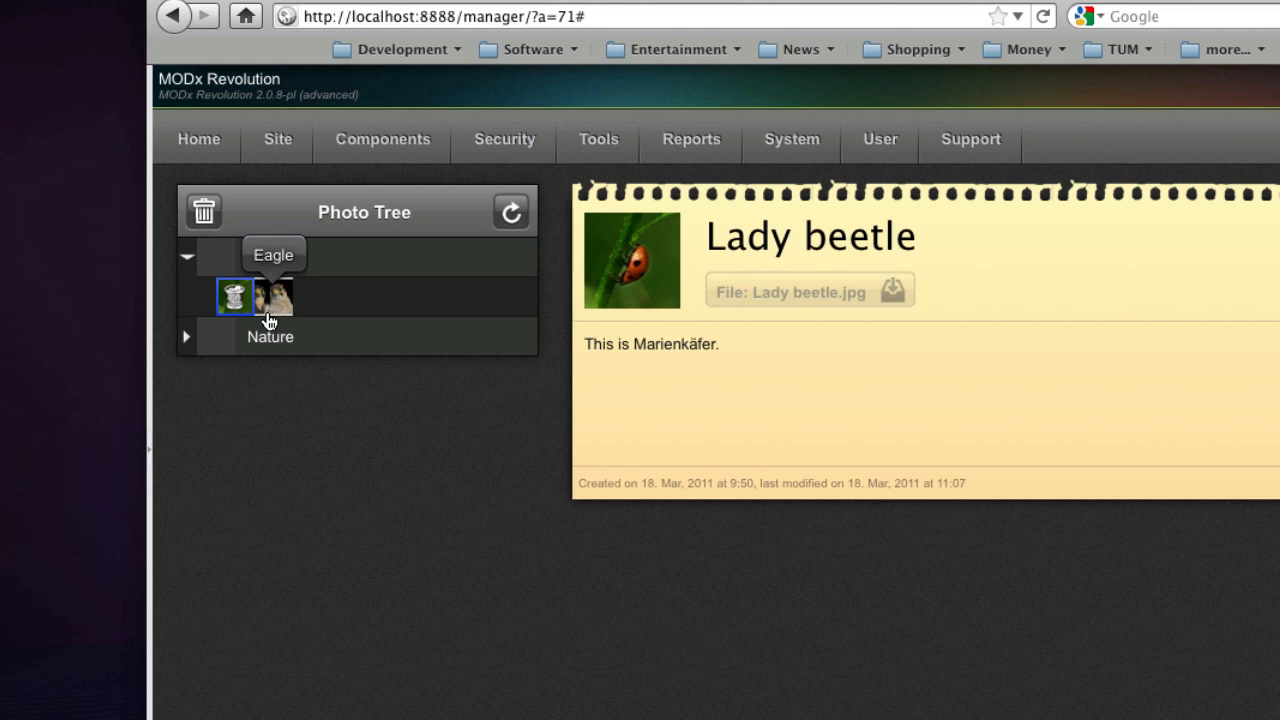
{"action": "left_click", "coordinate": [208, 214]}
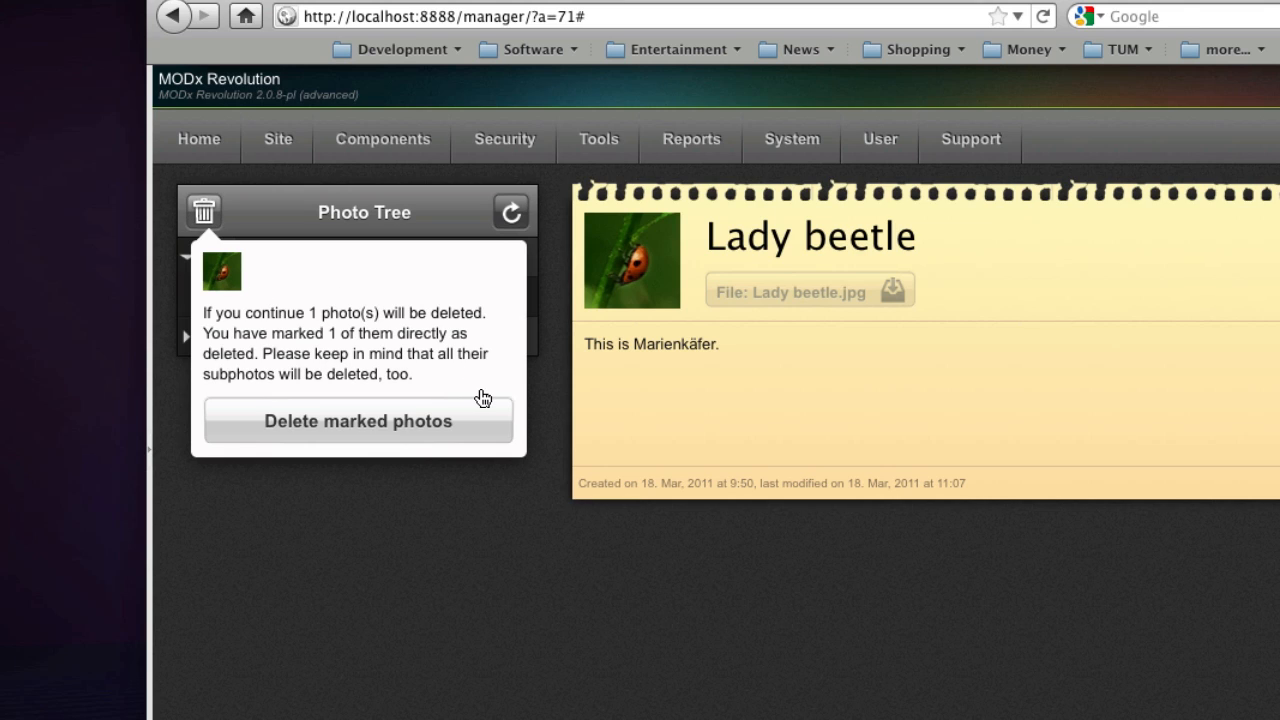
{"action": "left_click", "coordinate": [471, 425]}
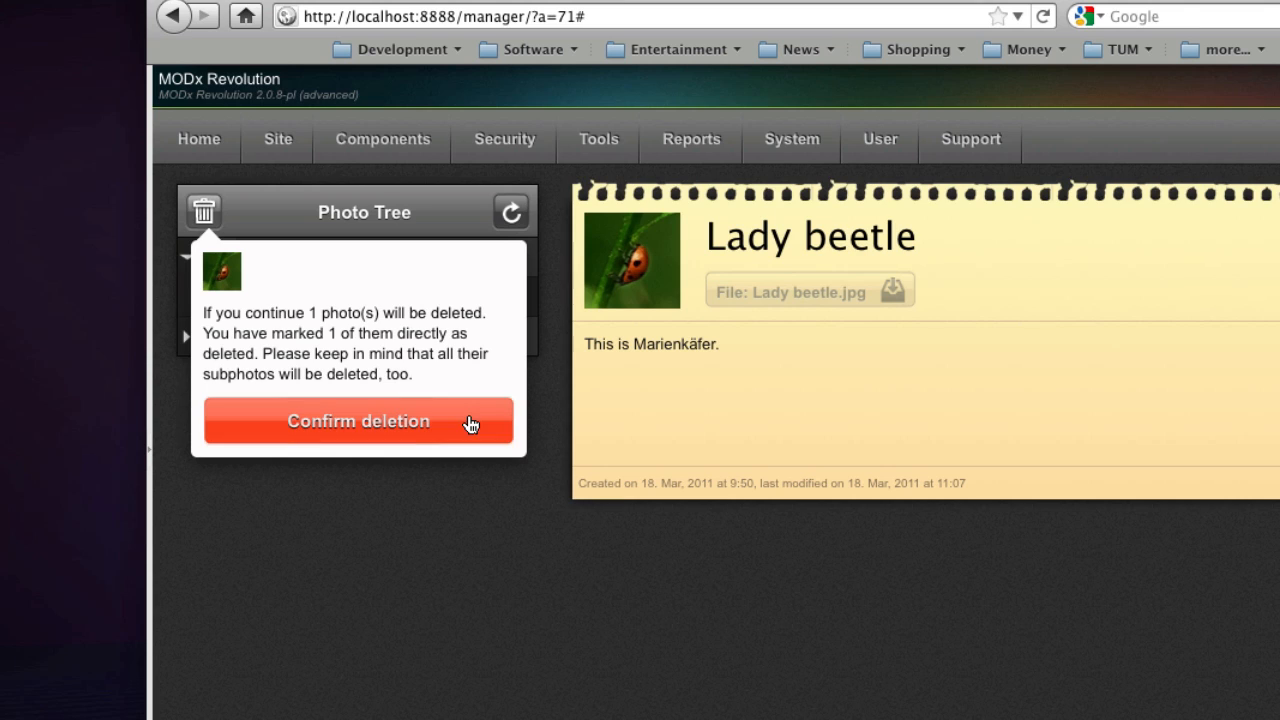
{"action": "left_click", "coordinate": [558, 378]}
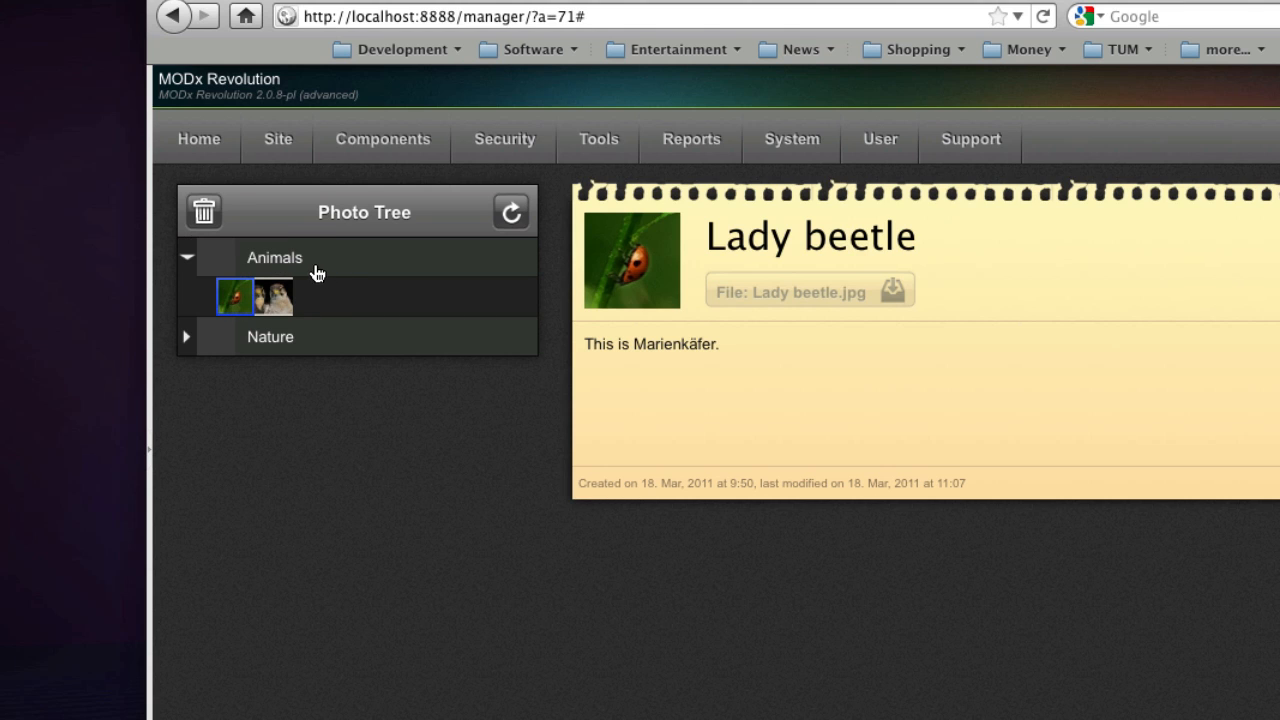
- Select the Animals album and review which photos its deletion would remove
{"action": "left_click", "coordinate": [335, 274]}
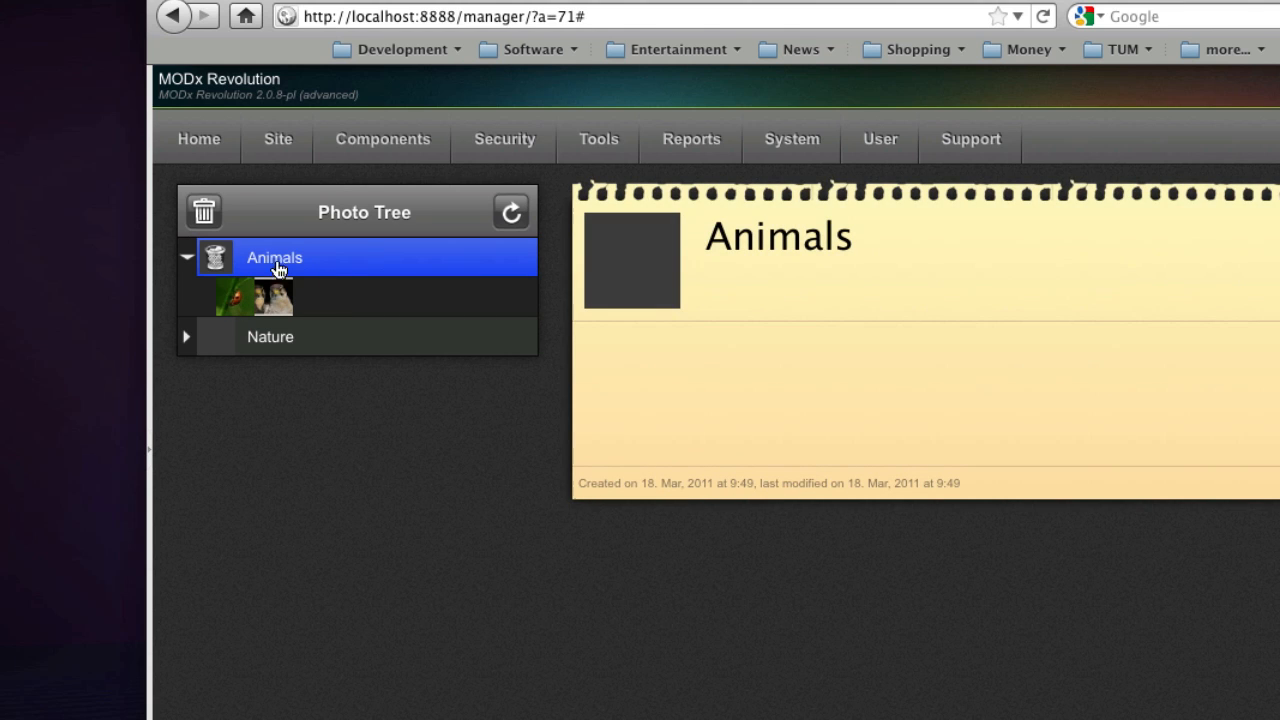
{"action": "left_click", "coordinate": [204, 211]}
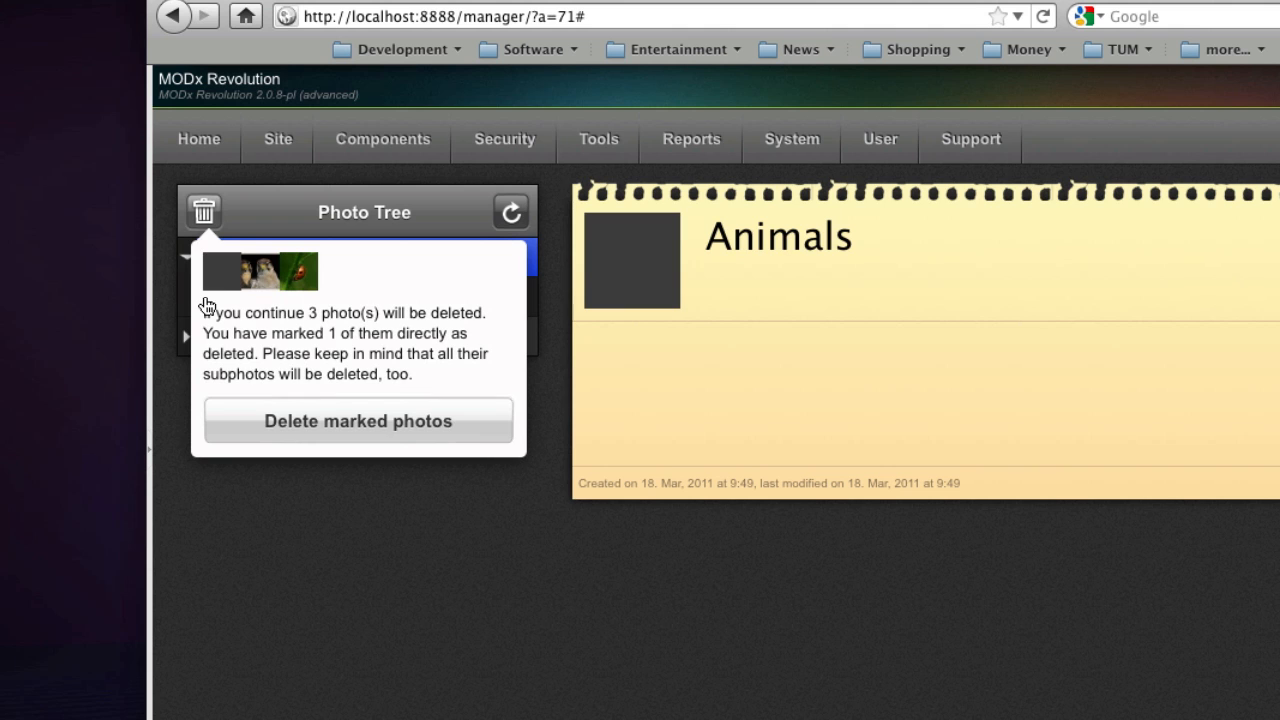
{"action": "left_click", "coordinate": [545, 306]}
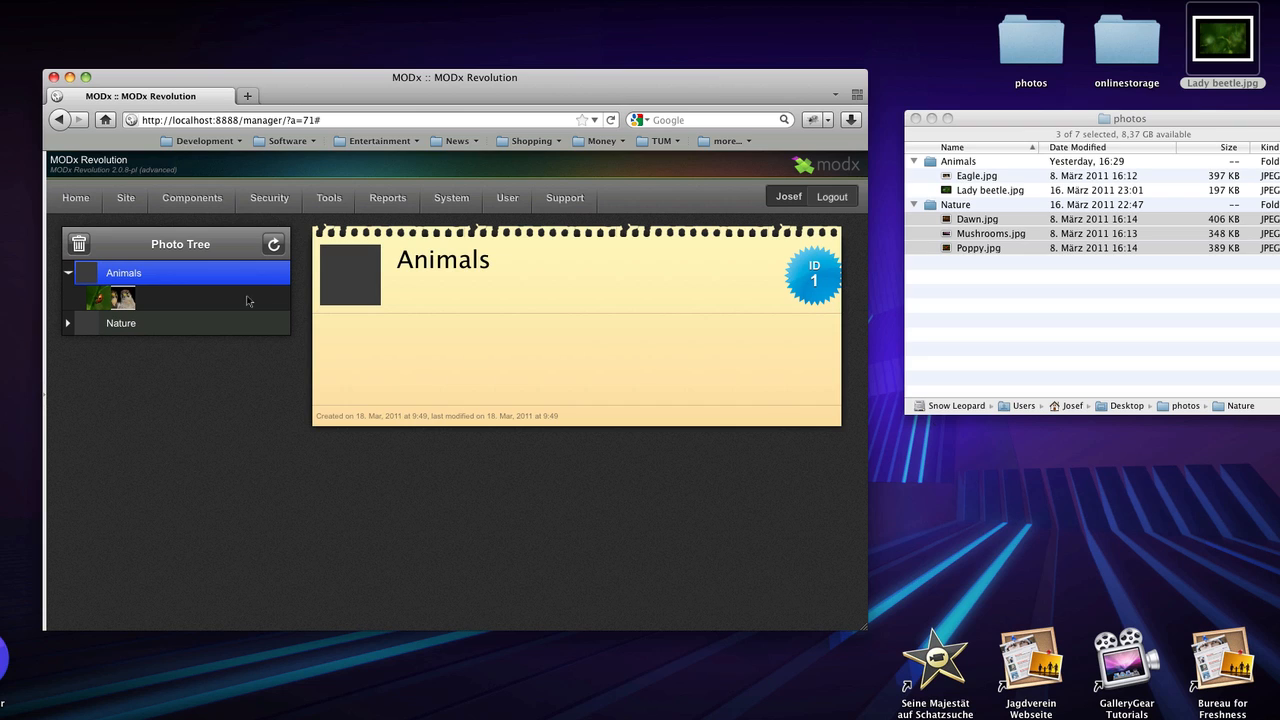
- Attach Lady beetle.jpg to the Animals album and preview its resized file
{"action": "left_click_drag", "start_coordinate": [1224, 58], "coordinate": [362, 282]}
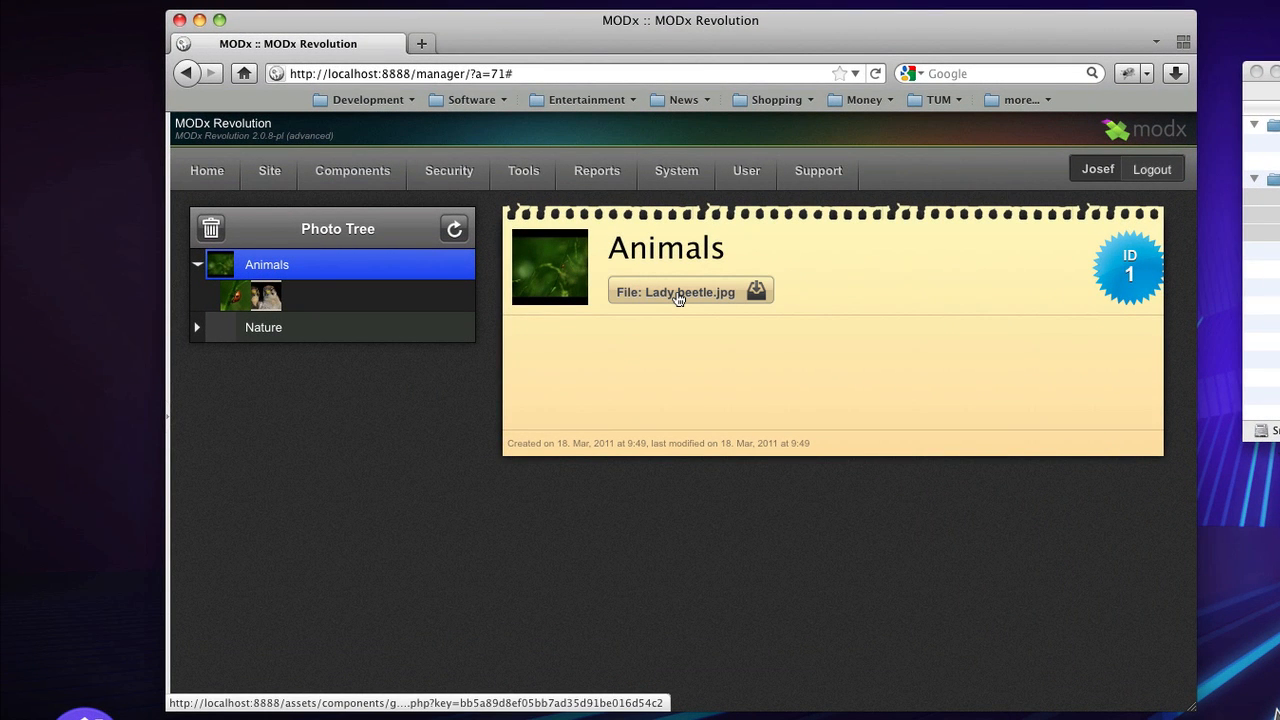
{"action": "left_click", "coordinate": [677, 295]}
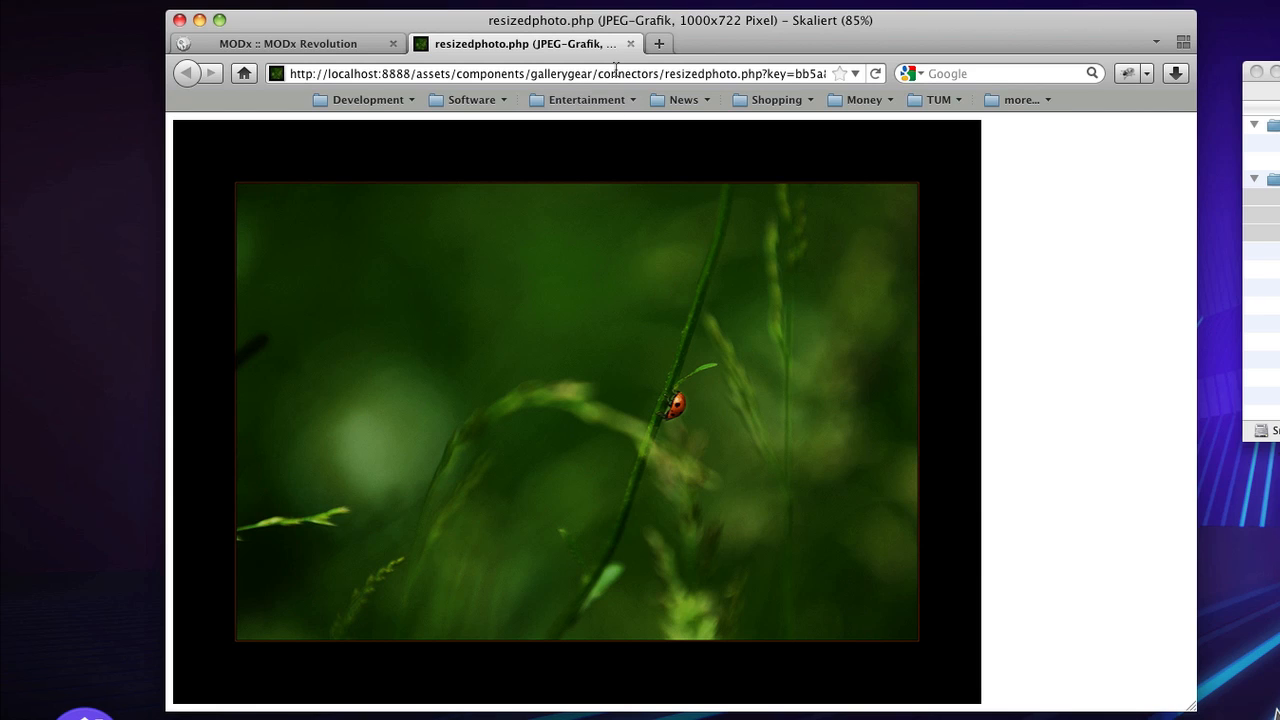
{"action": "left_click", "coordinate": [630, 43]}
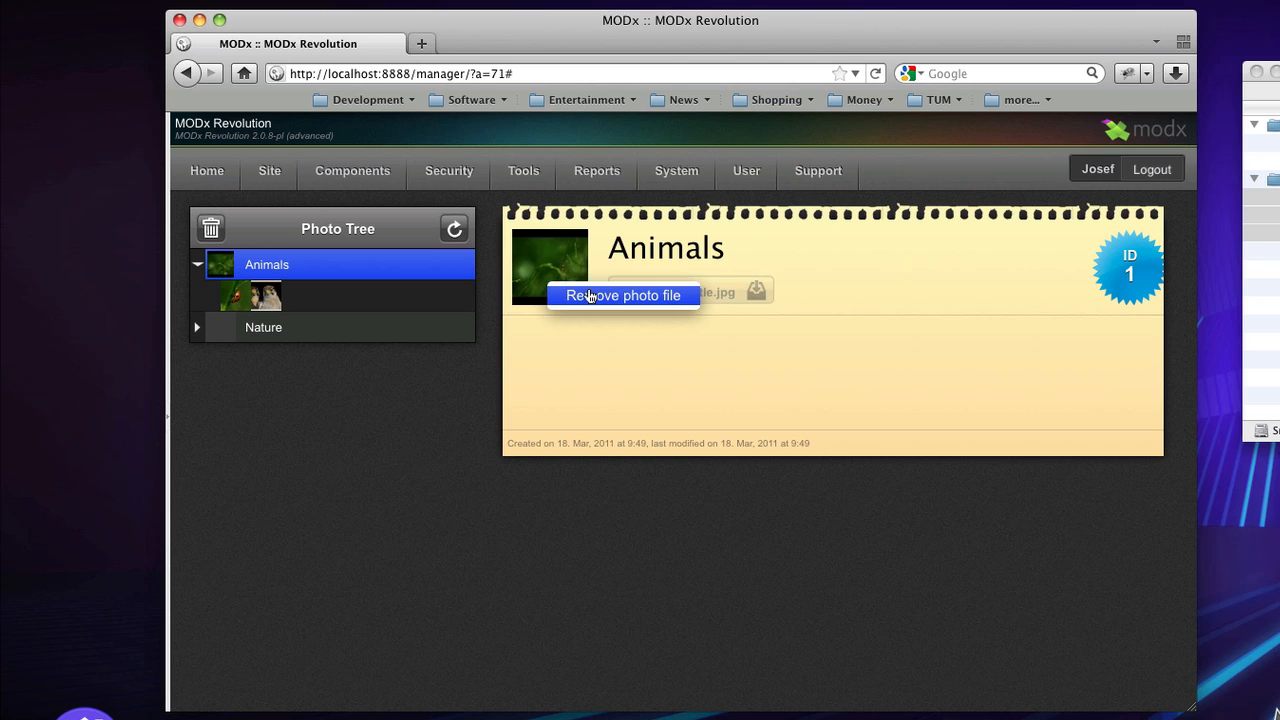
- Remove the Animals album's own photo file and mark the Eagle photo as its cover
{"action": "left_click", "coordinate": [689, 298]}
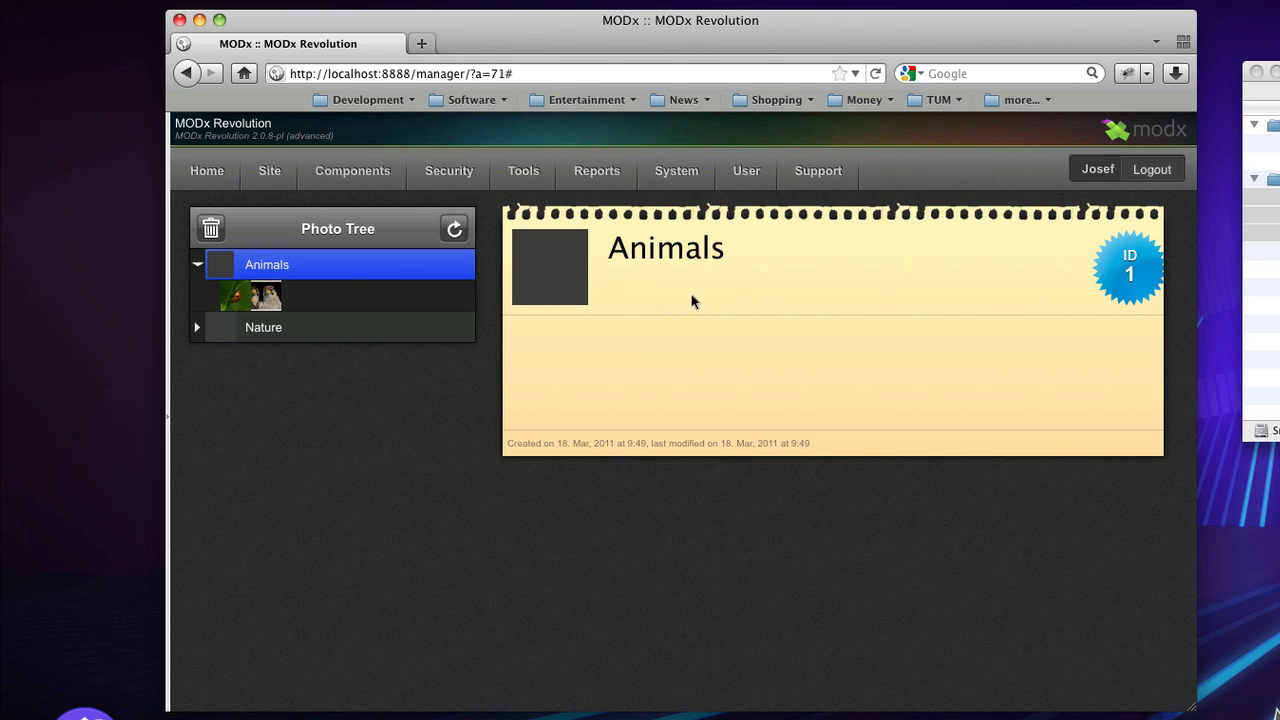
{"action": "right_click", "coordinate": [267, 307]}
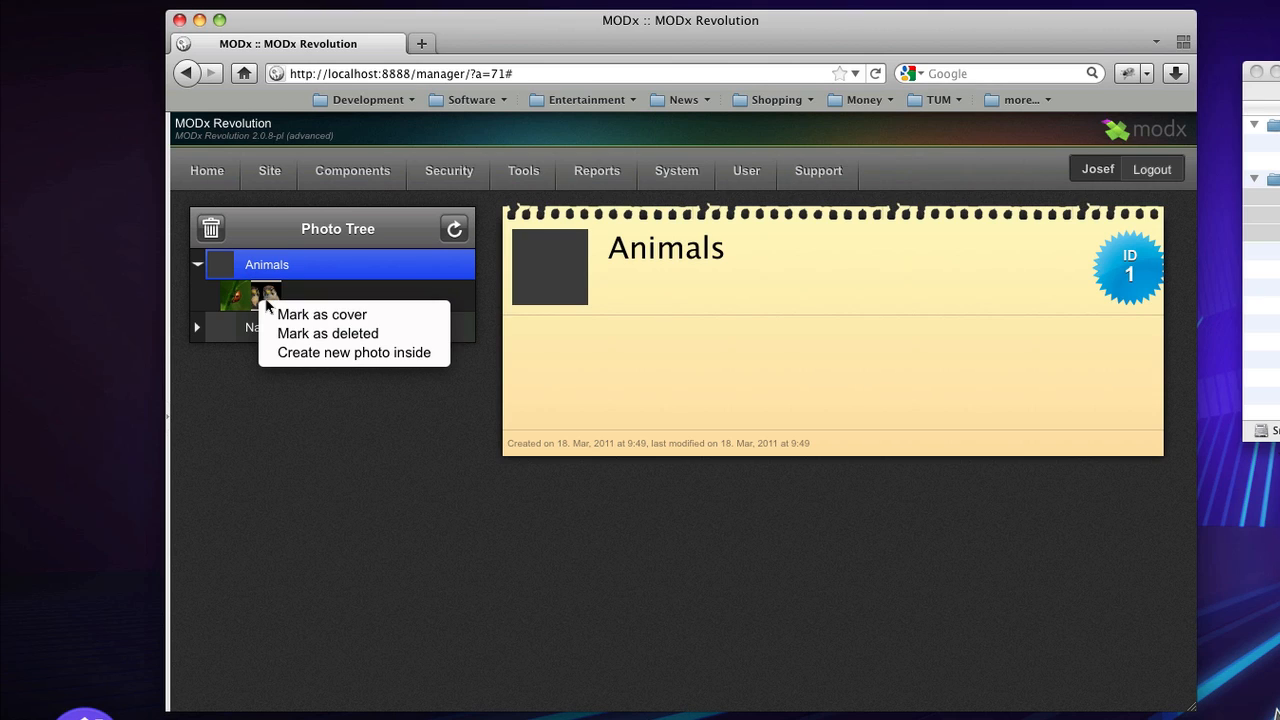
{"action": "left_click", "coordinate": [388, 322]}
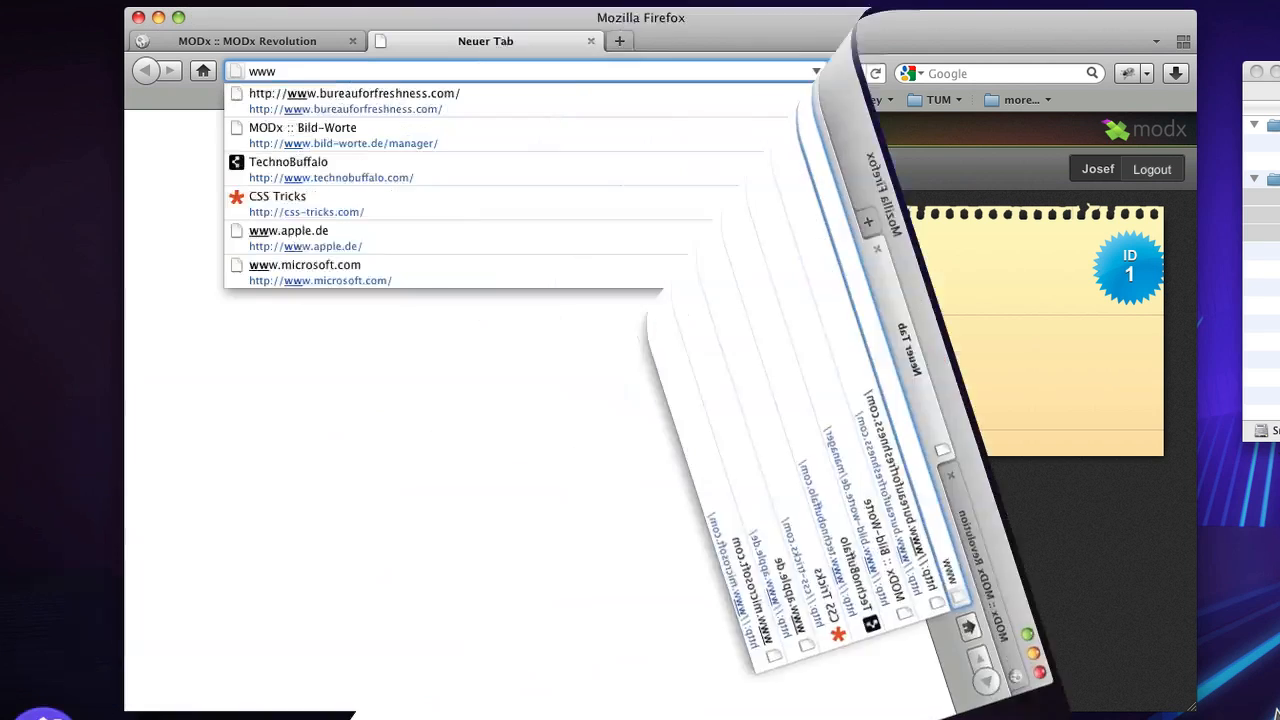
{"action": "type", "text": ".bild-worte.de"}
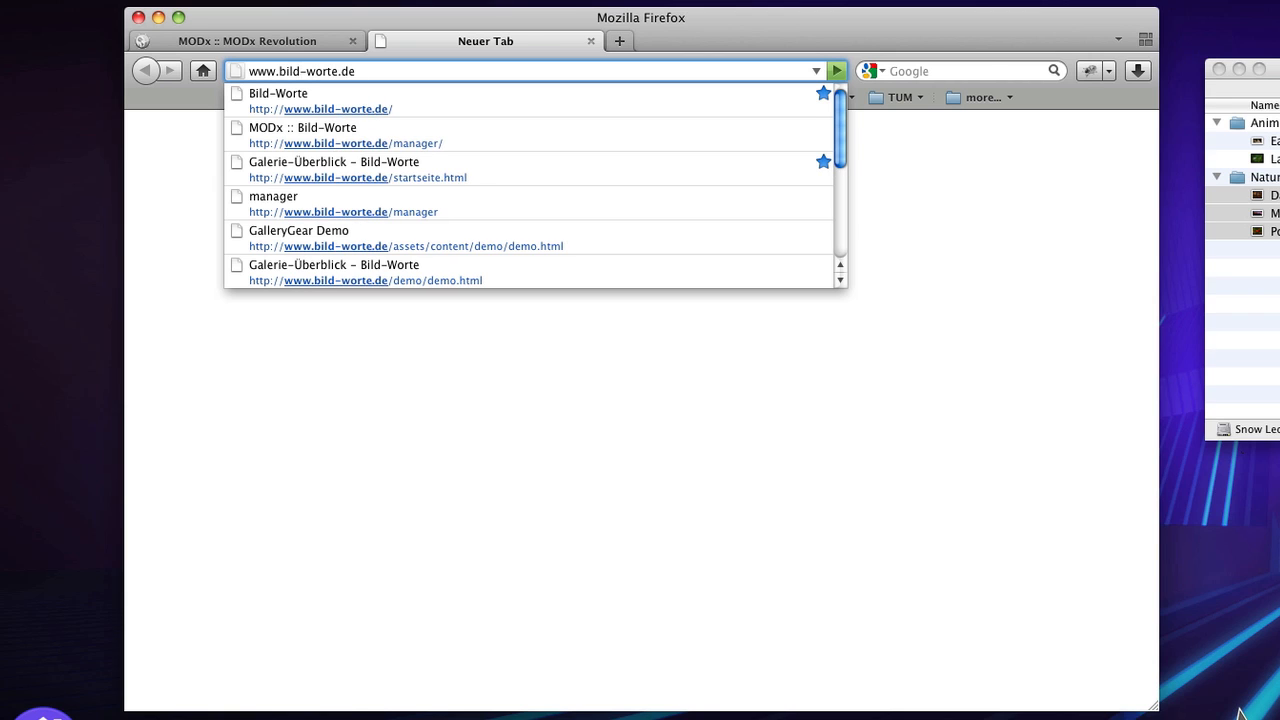
{"action": "key", "text": "Return"}
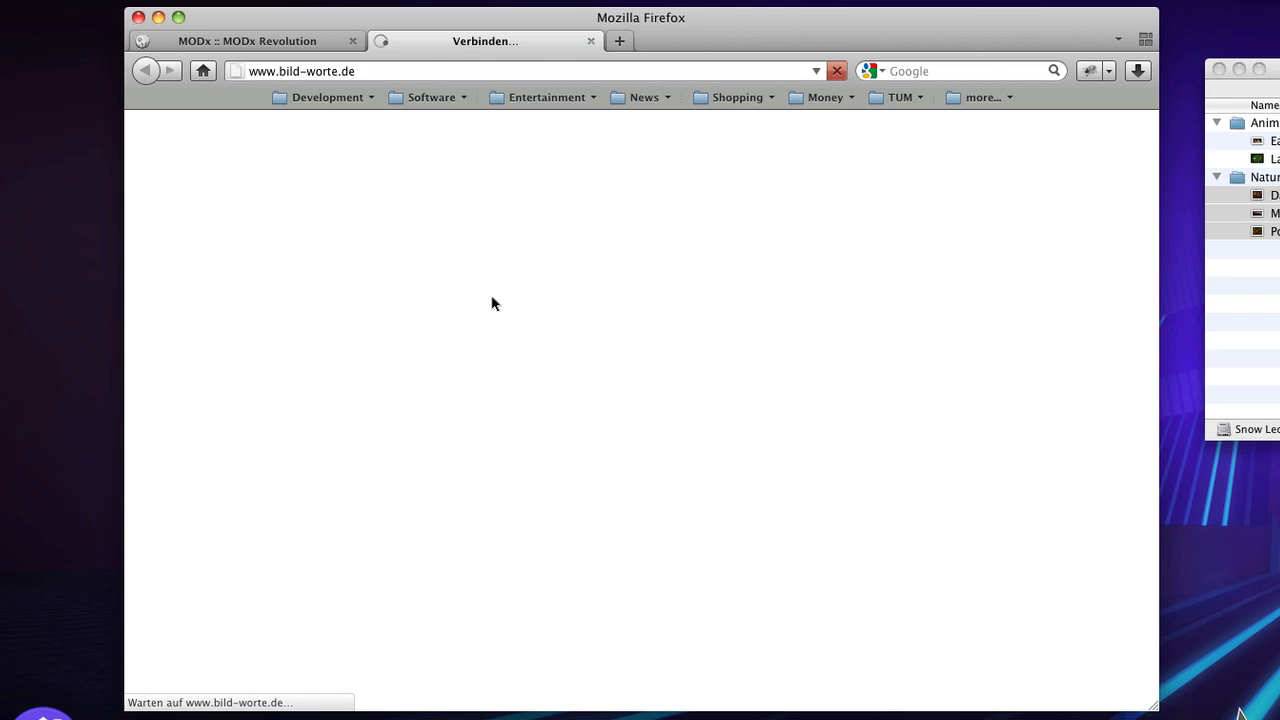
{"action": "scroll", "coordinate": [491, 300], "scroll_direction": "down", "scroll_amount": 5}
{"action": "left_click", "coordinate": [638, 483]}
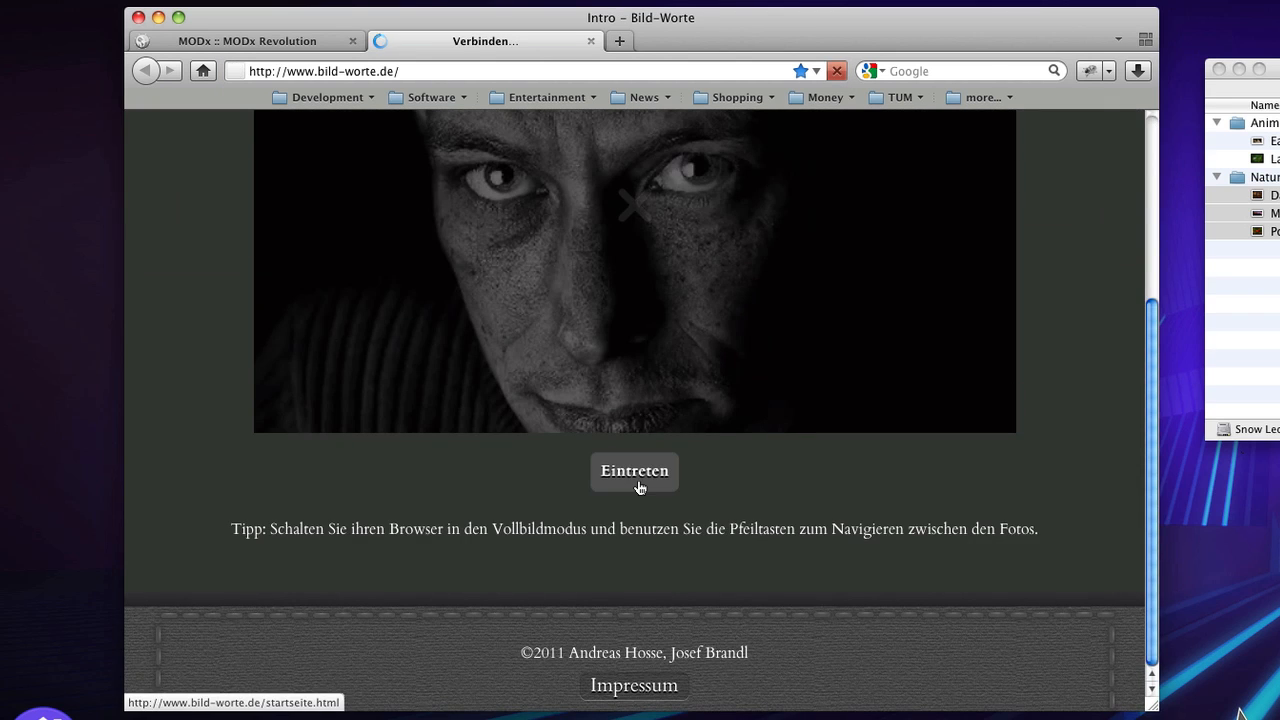
{"action": "scroll", "coordinate": [637, 479], "scroll_direction": "down", "scroll_amount": 5}
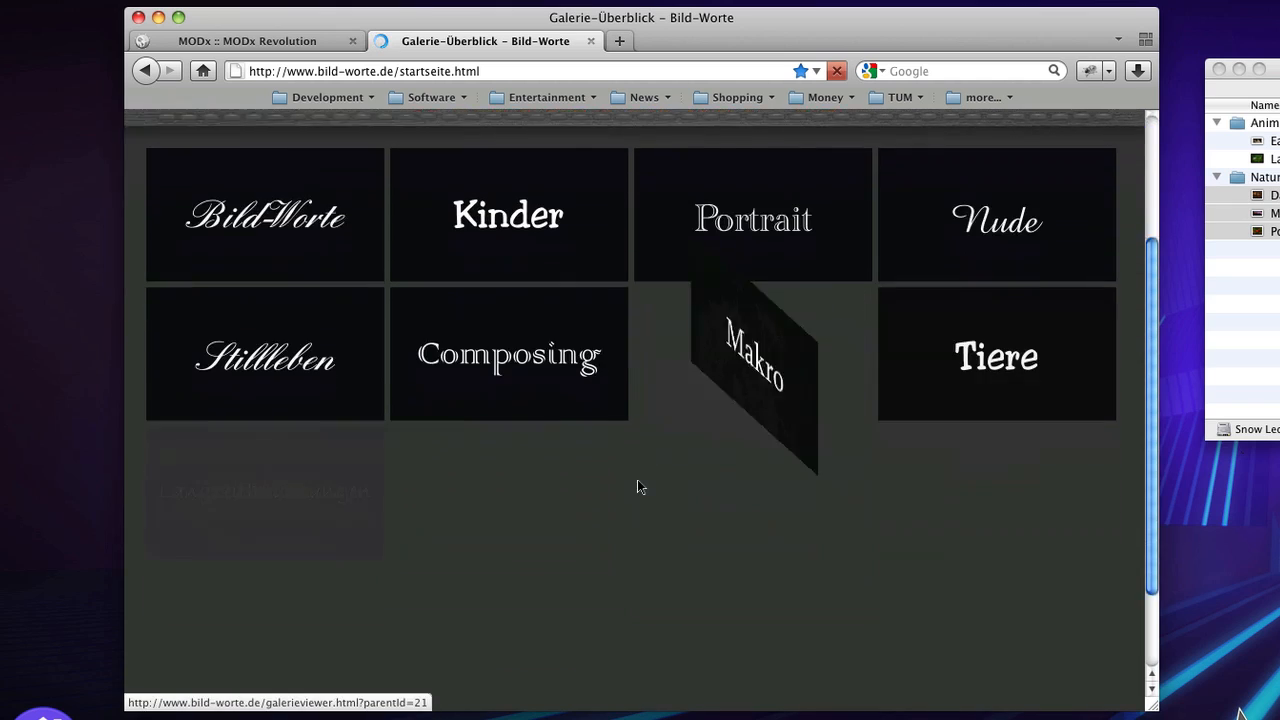
{"action": "scroll", "coordinate": [637, 479], "scroll_direction": "up", "scroll_amount": 3}
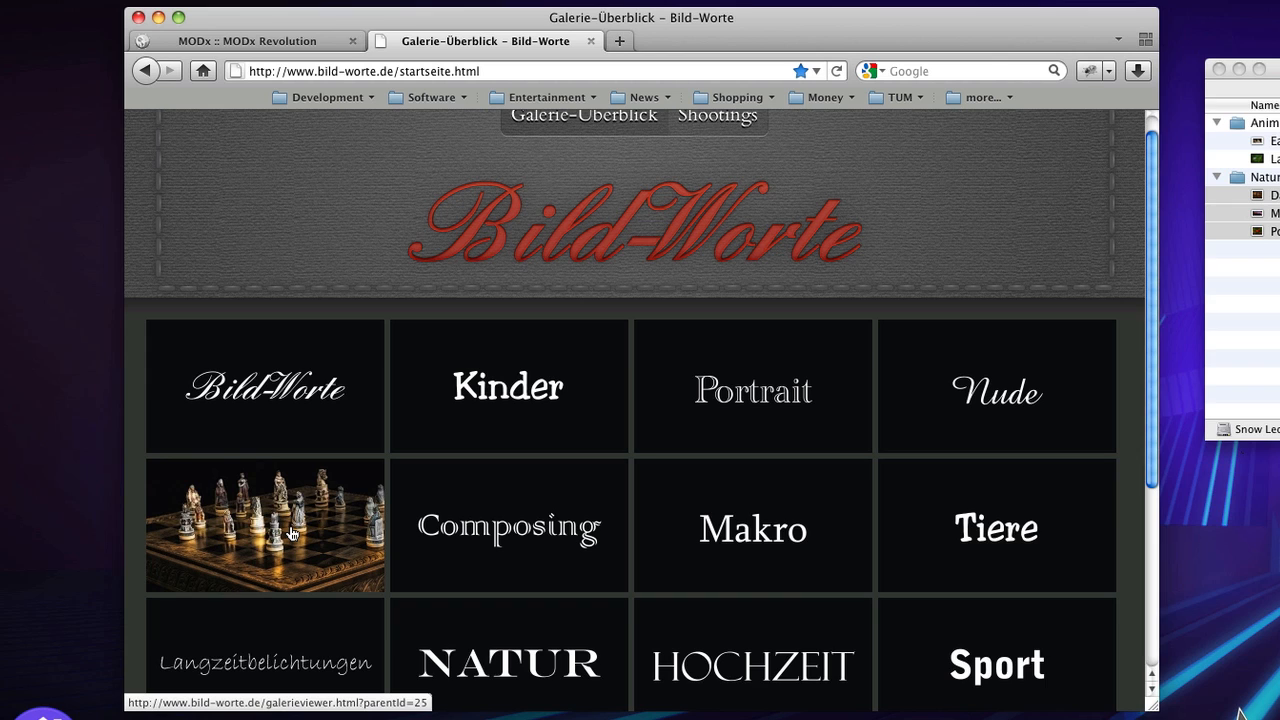
{"action": "scroll", "coordinate": [293, 535], "scroll_direction": "up", "scroll_amount": 1}
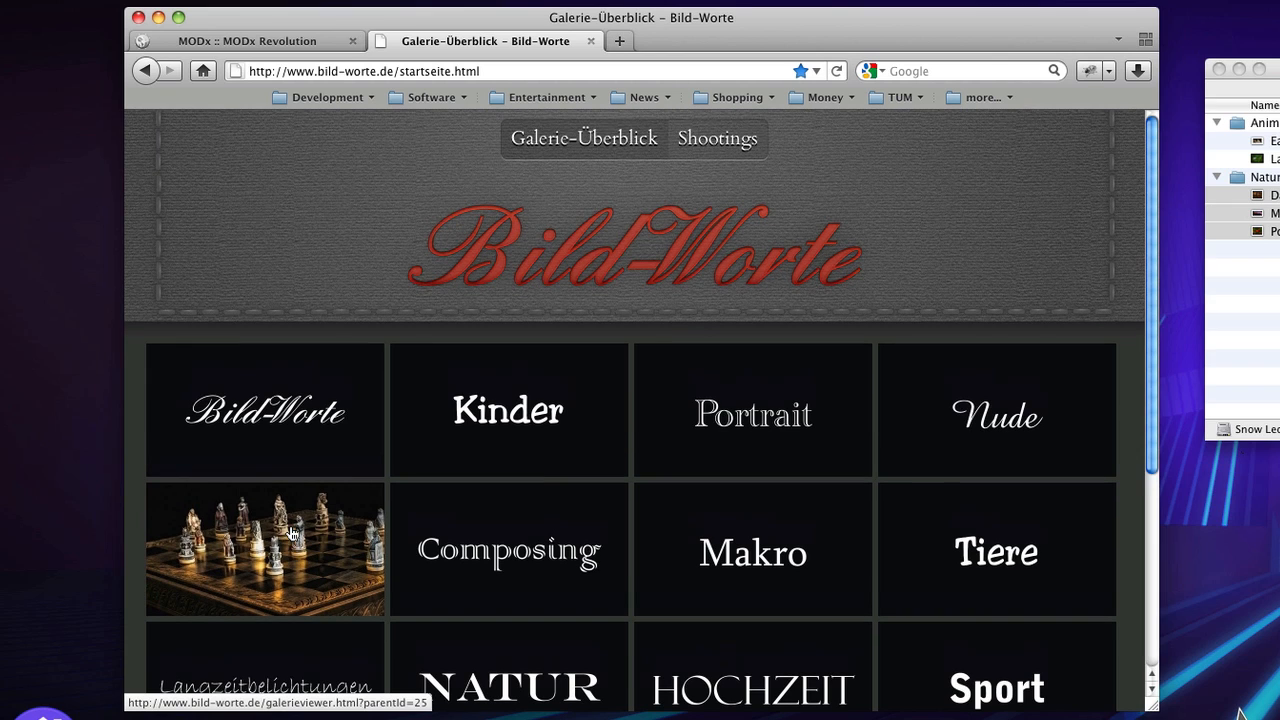